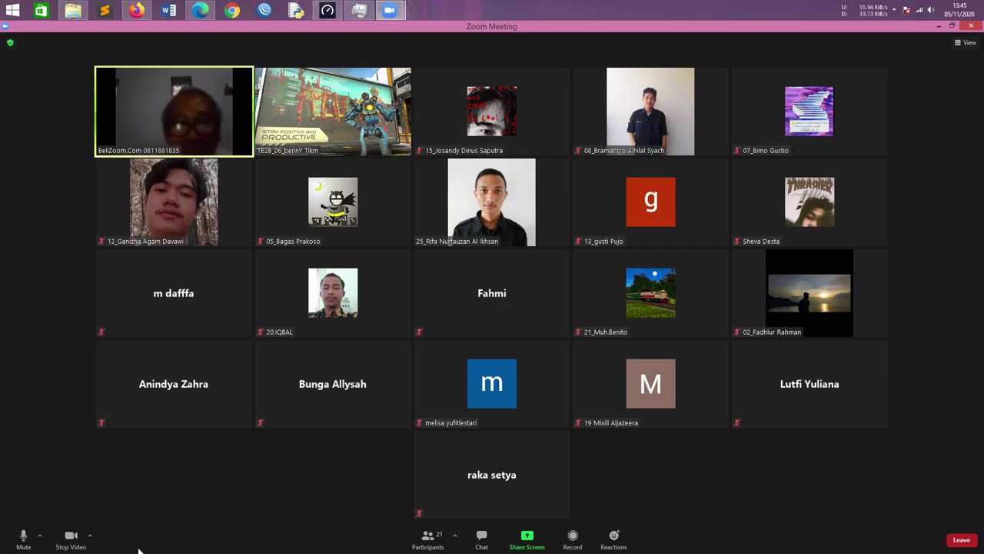
Mute your microphone while the presenter's shared screen reaches the IoT Registration Server login page
click(31, 543)
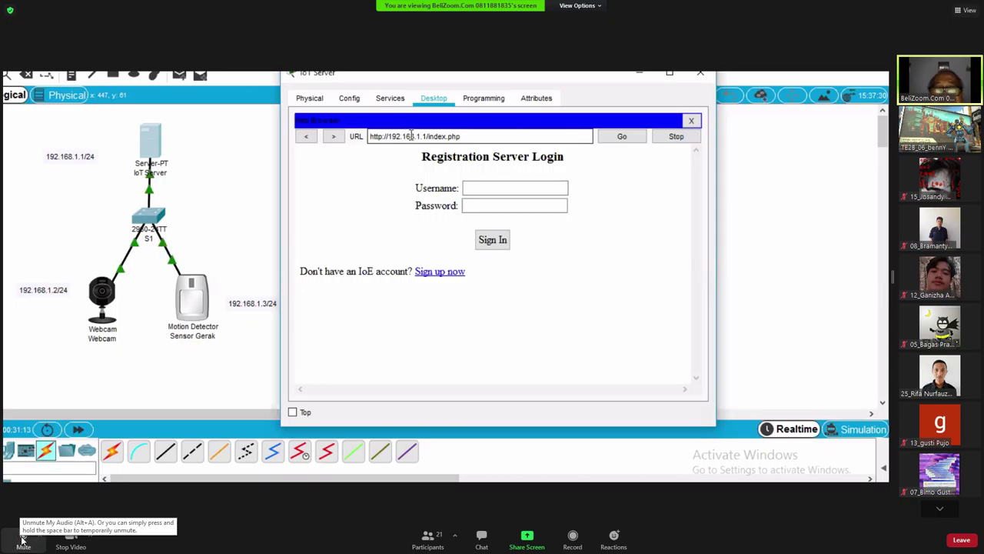
click(22, 540)
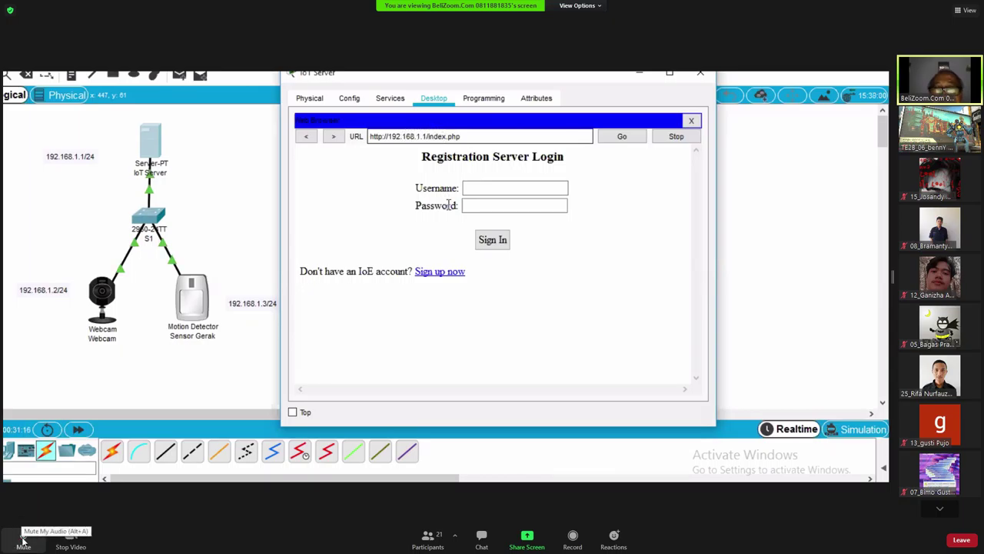
click(23, 540)
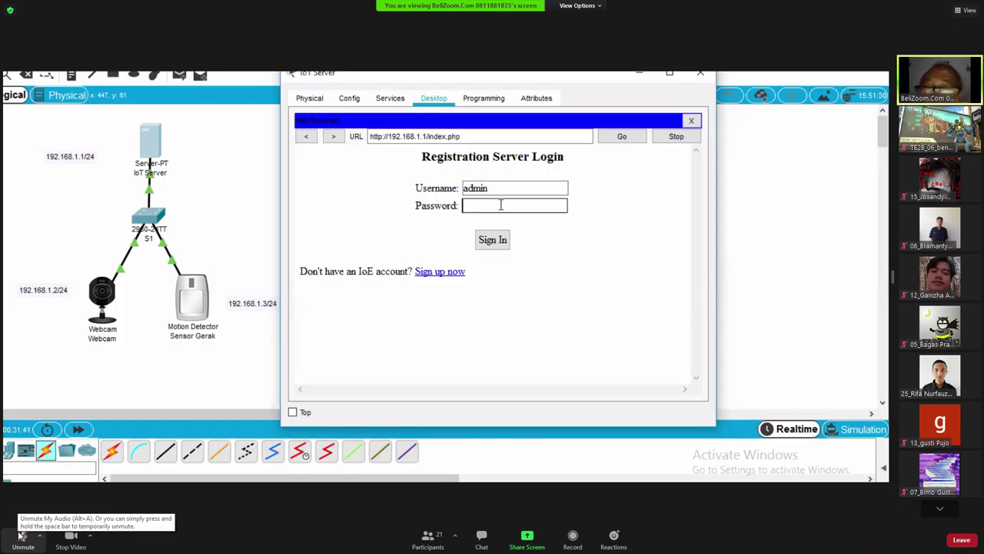
click(23, 536)
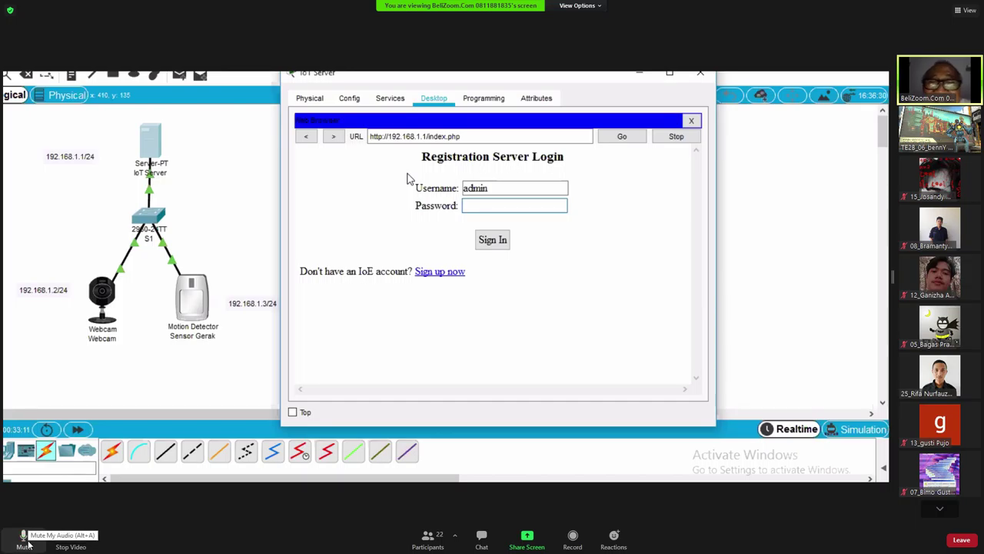
click(24, 538)
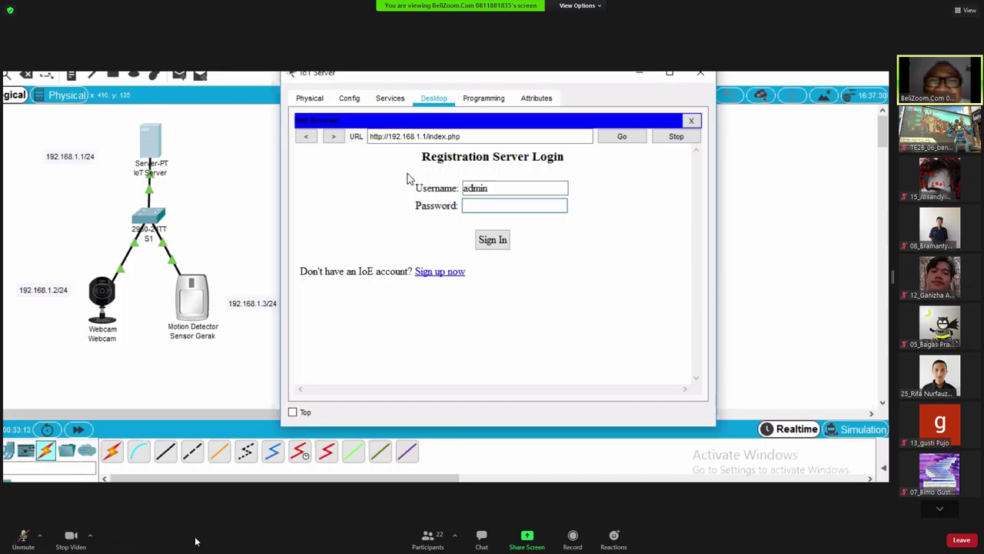
Click in the shared IoT Server window as it switches to its Config tab's Global Settings
click(390, 100)
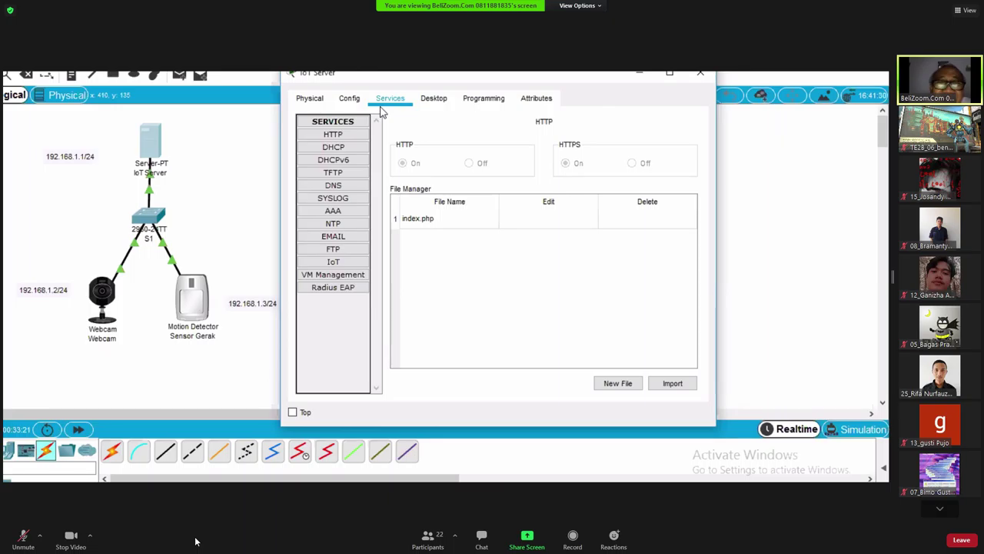
click(356, 105)
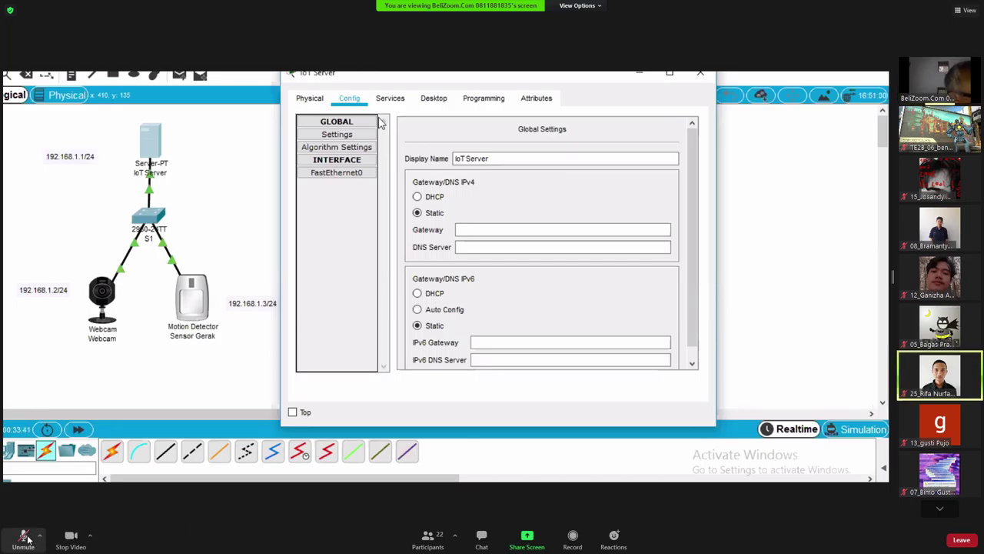
Click in the shared IoT Server window while the presenter closes it and adds Server1
click(435, 100)
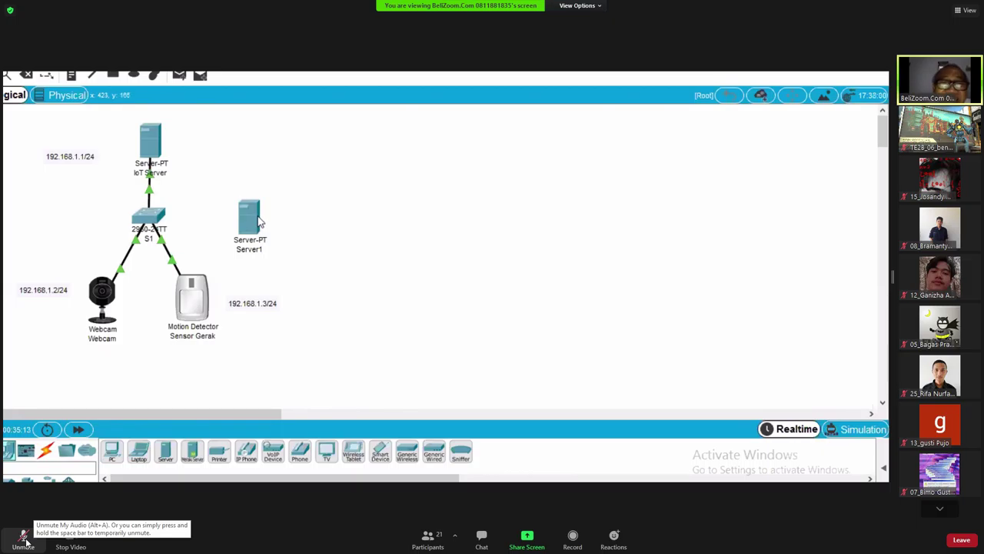
Unmute and then re-mute your microphone as the screen share ends
click(24, 538)
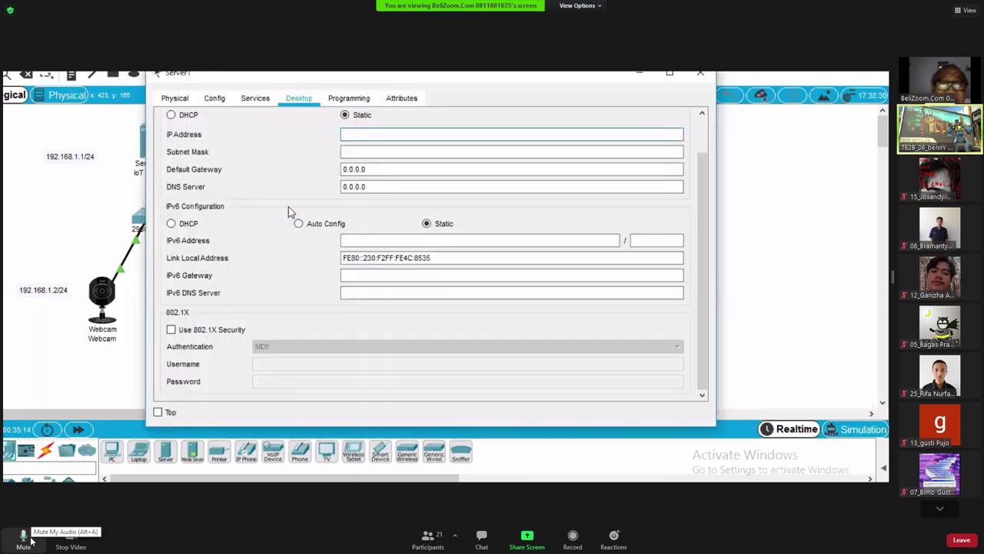
click(24, 538)
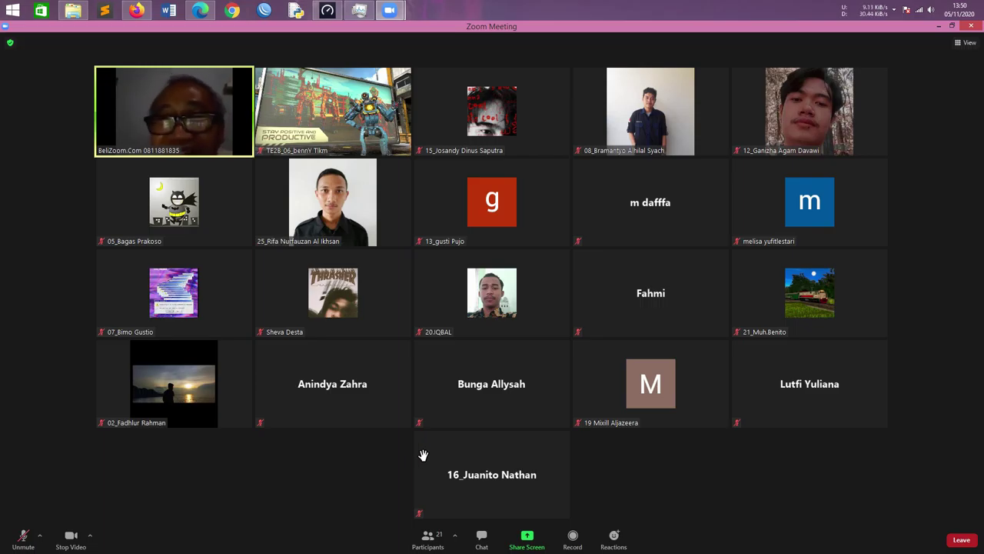
click(952, 25)
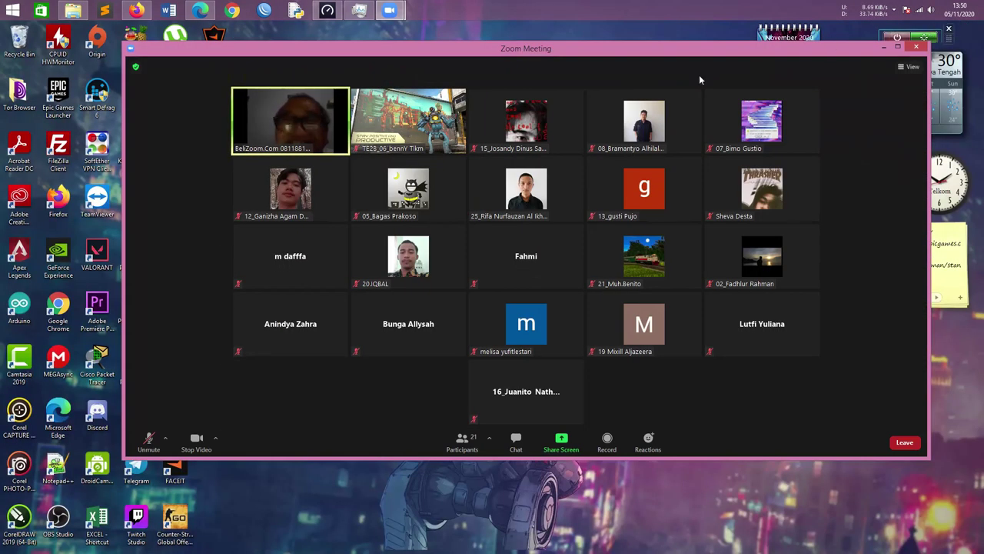
drag(473, 51, 563, 69)
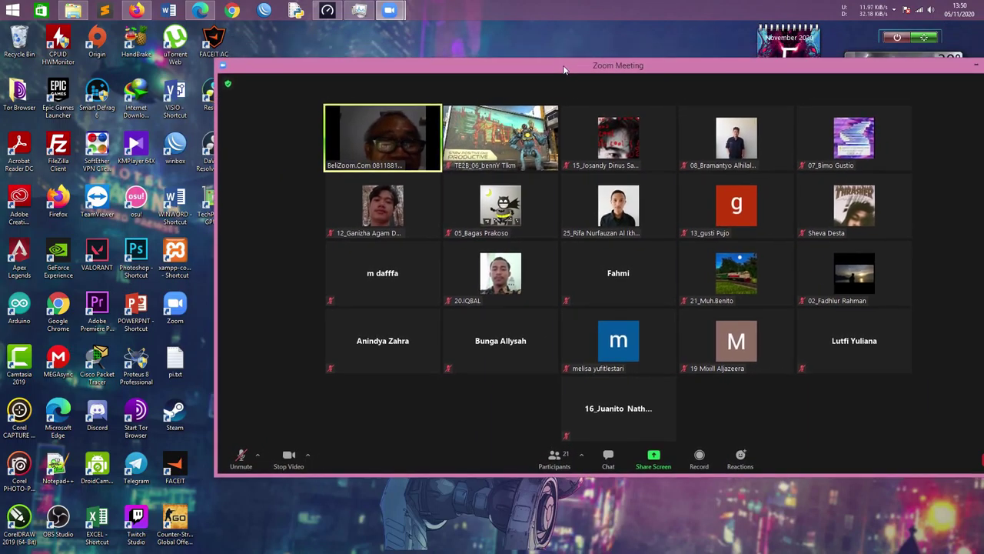
click(97, 462)
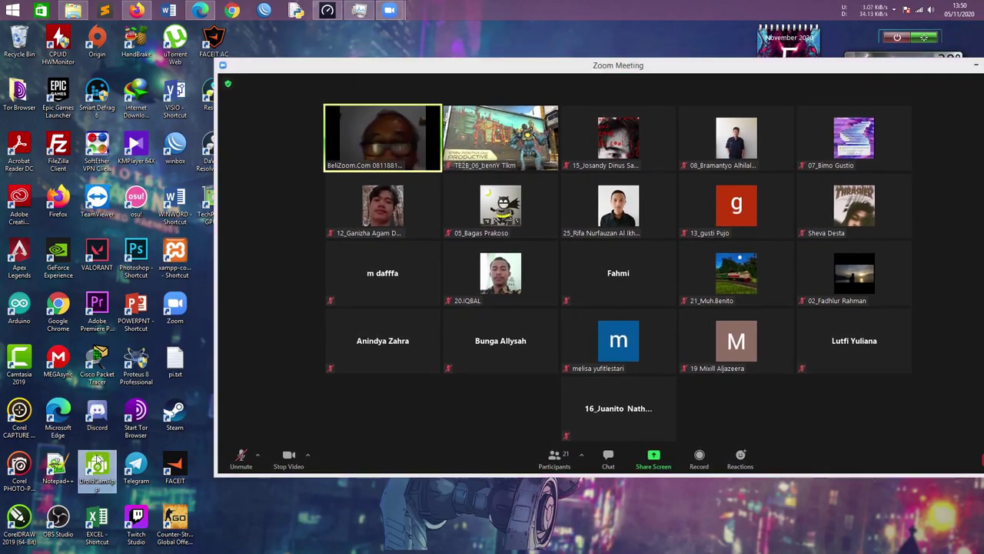
double_click(97, 461)
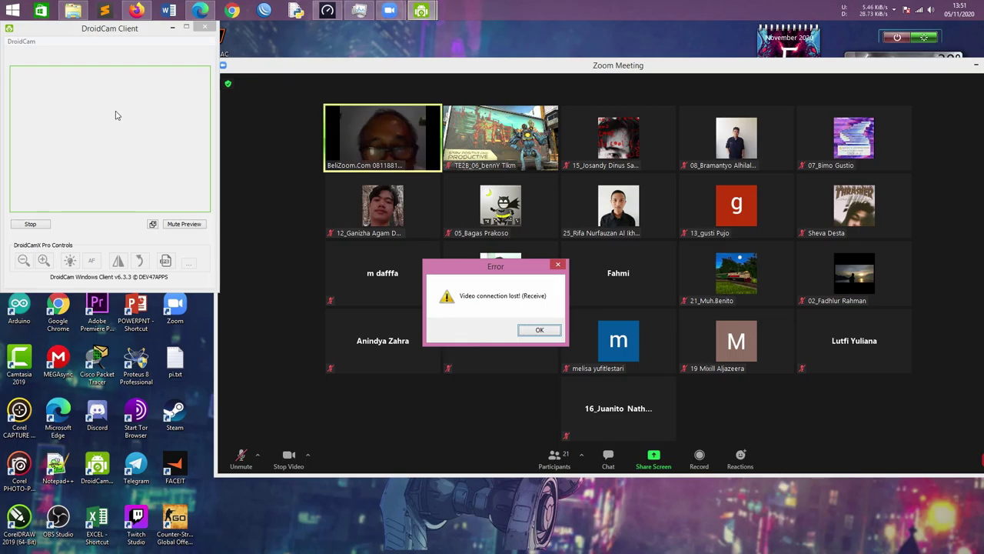
click(541, 329)
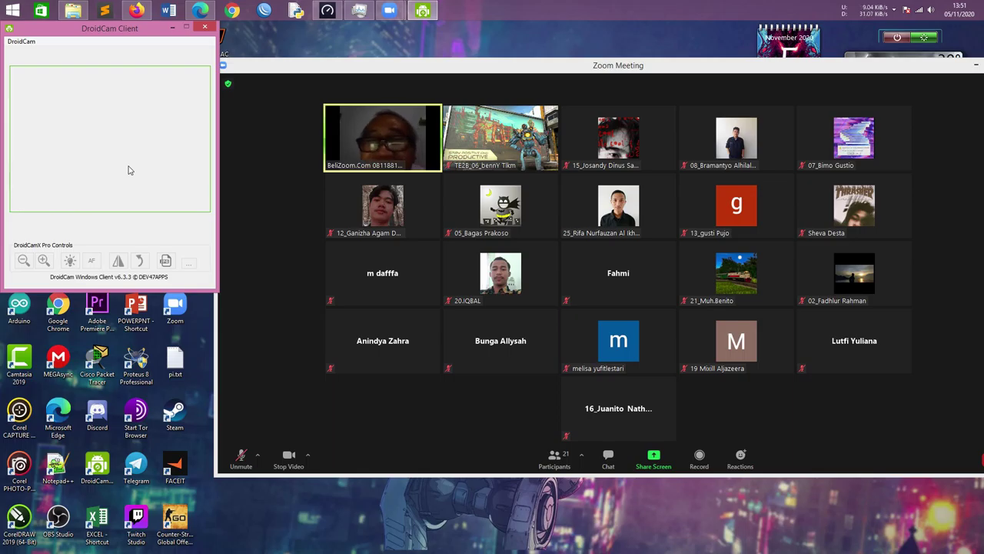
click(128, 170)
click(92, 163)
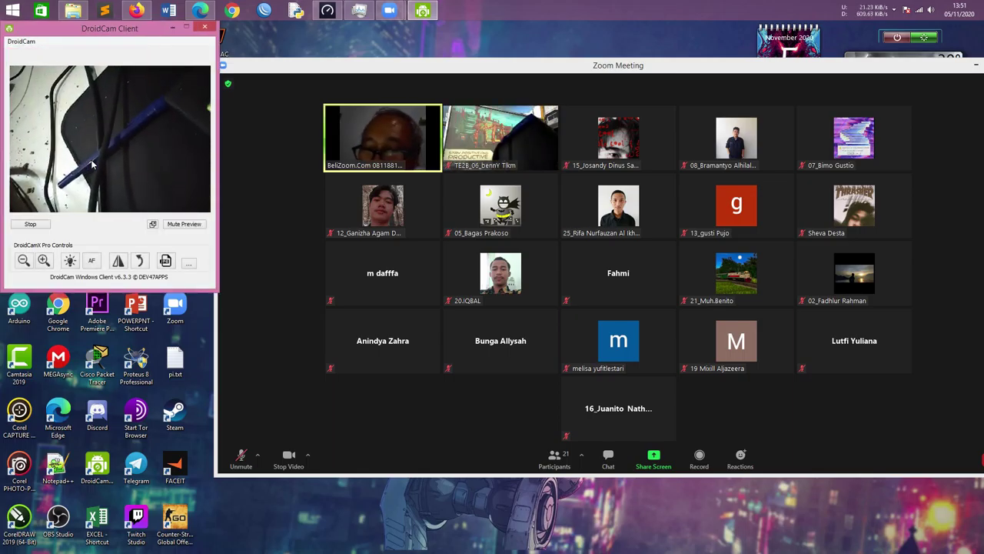
click(30, 224)
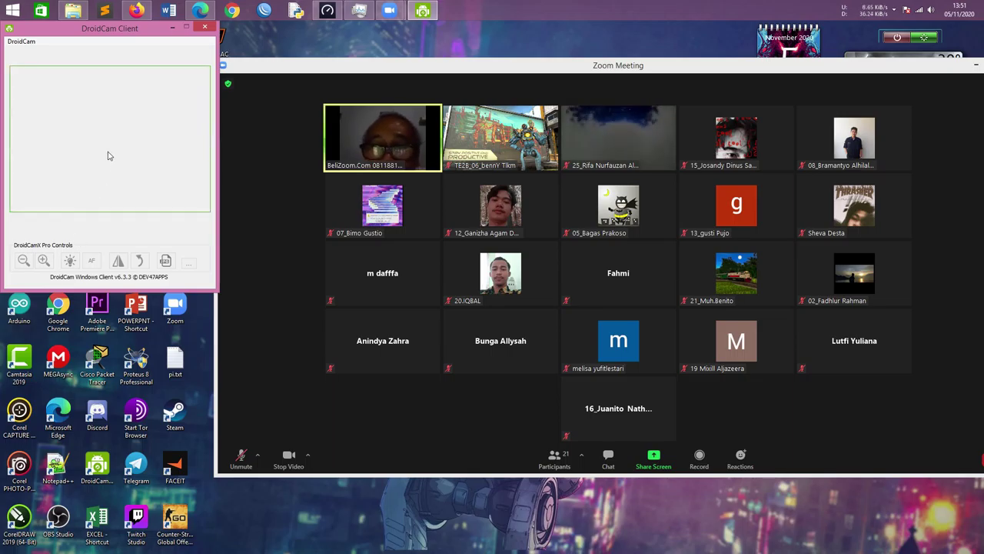
click(78, 159)
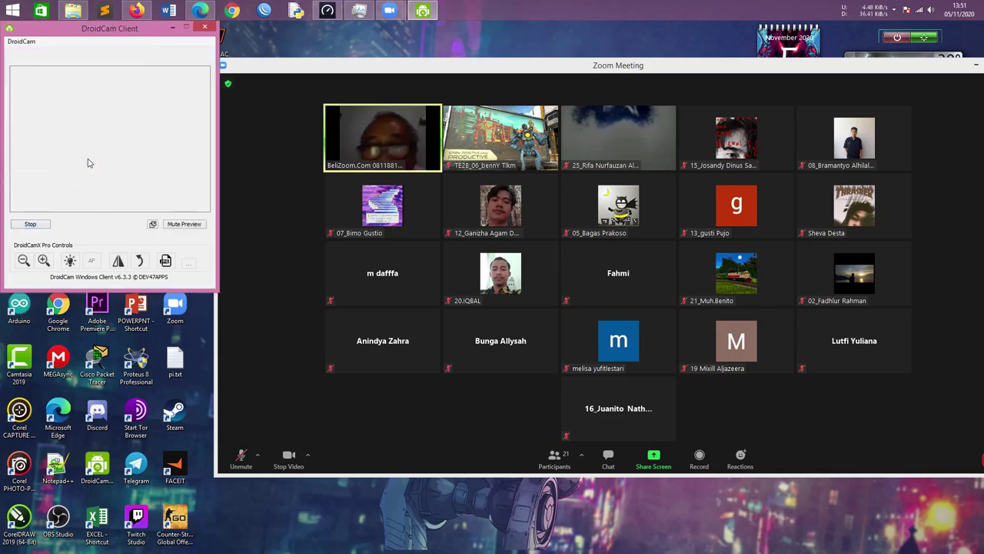
click(31, 225)
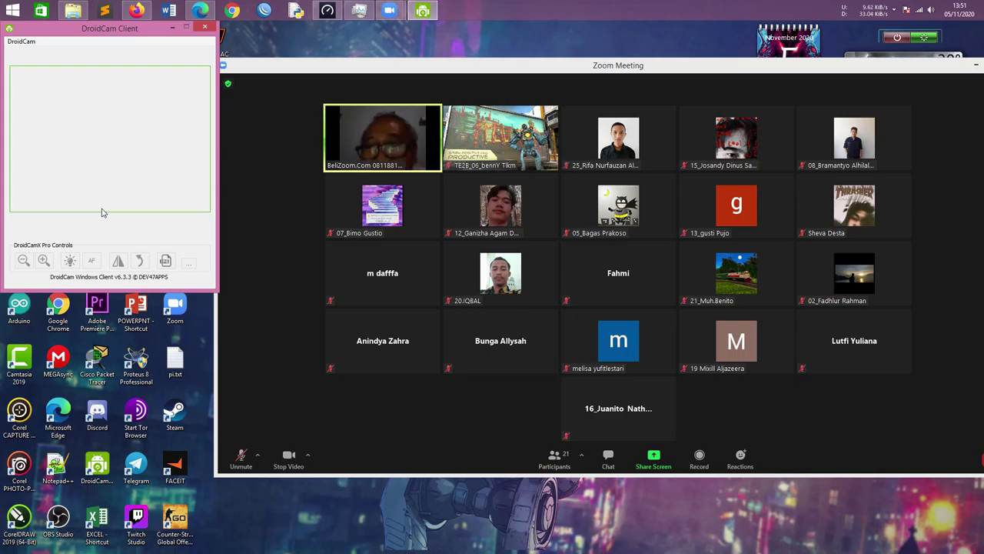
Minimize DroidCam Client and maximize the Zoom Meeting window to full screen
click(173, 28)
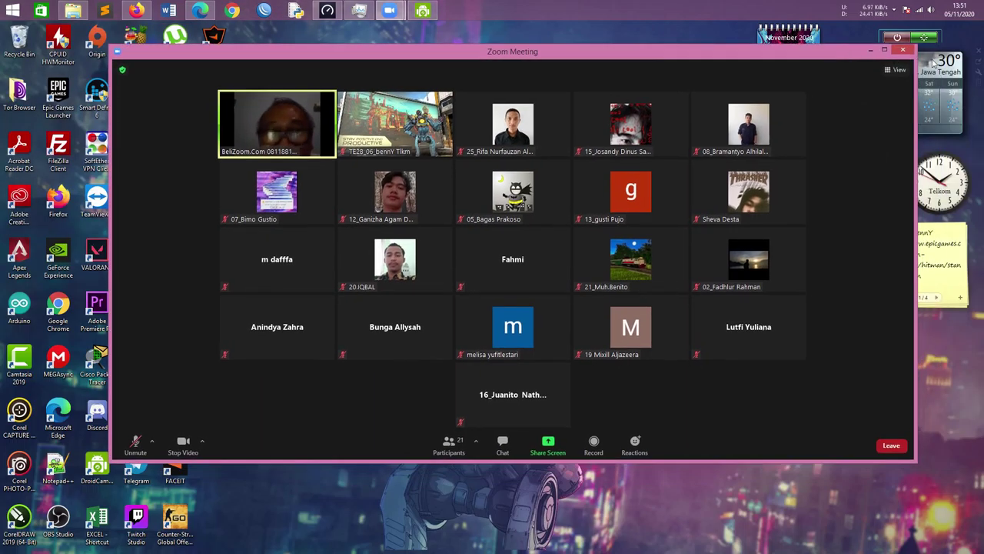
double_click(889, 46)
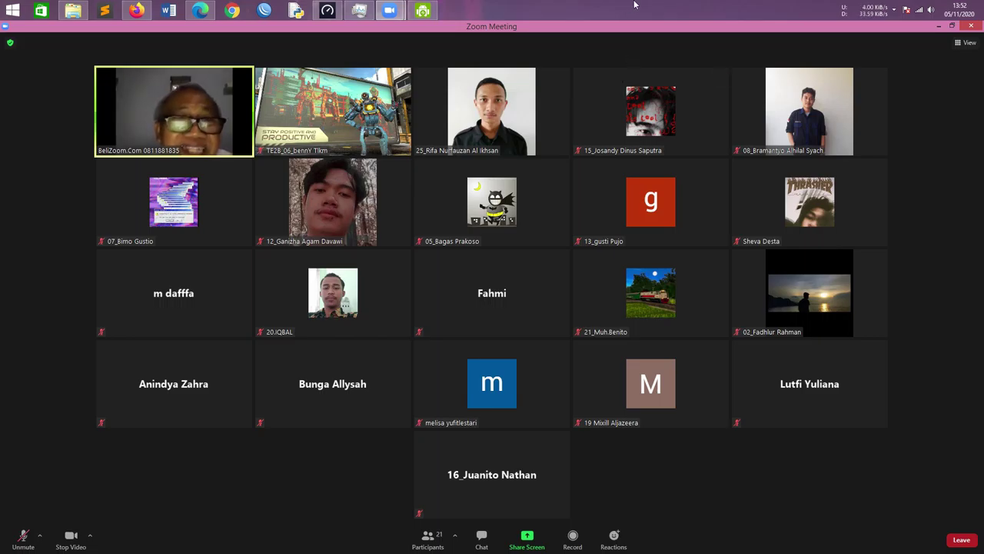
Watch the shared Packet Tracer workspace as the Webcam and Motion Detector are placed
mouse_move(652, 104)
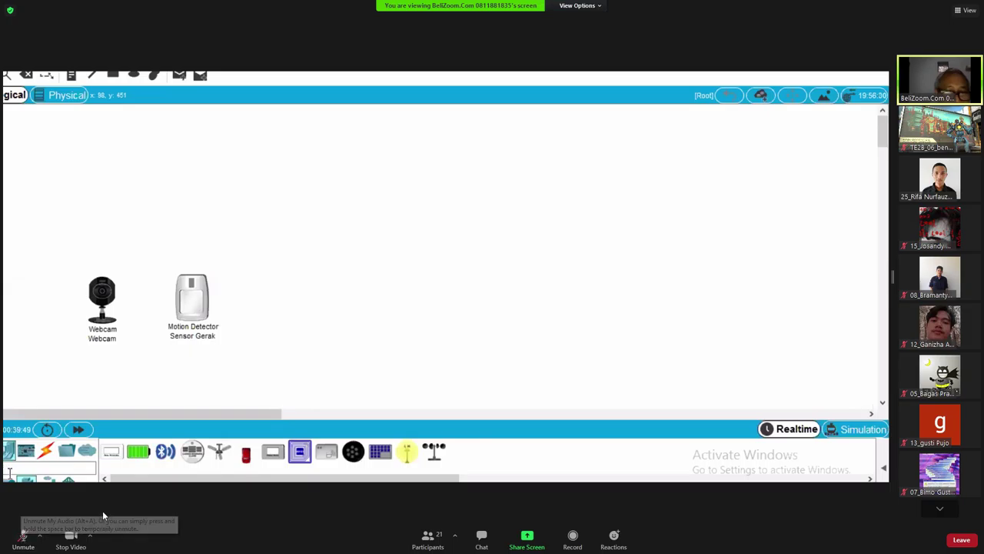
Unmute and re-mute your microphone, then press Esc to leave full-screen view
click(24, 538)
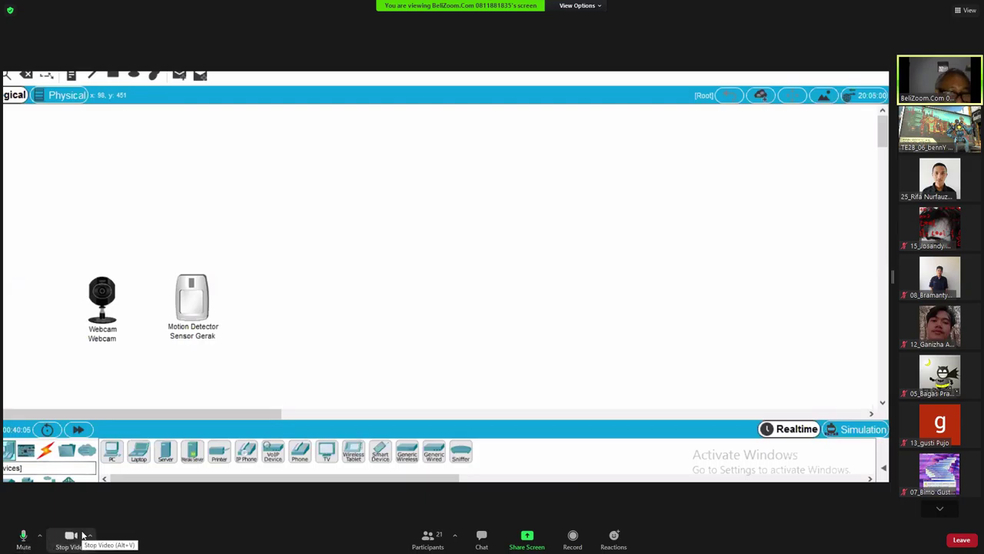
click(25, 536)
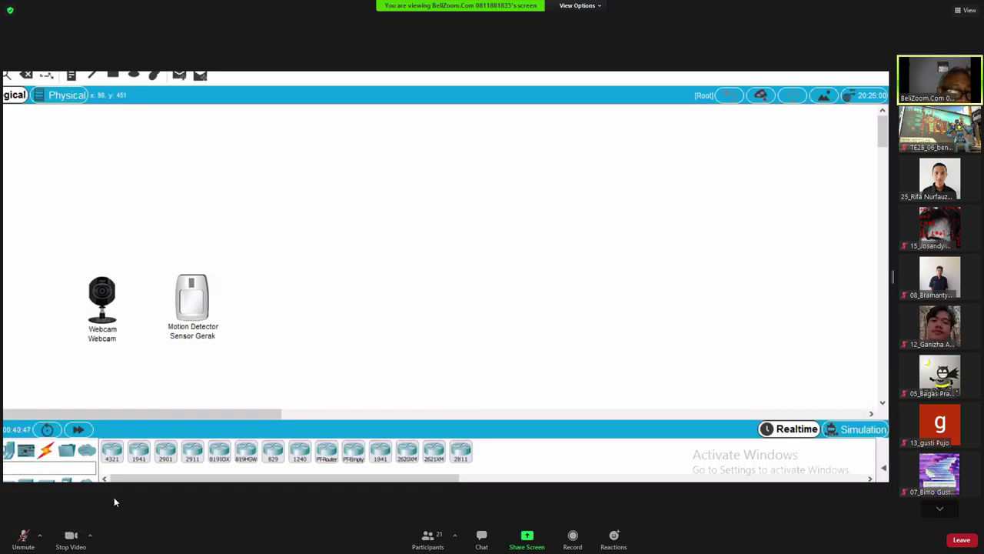
key(Escape)
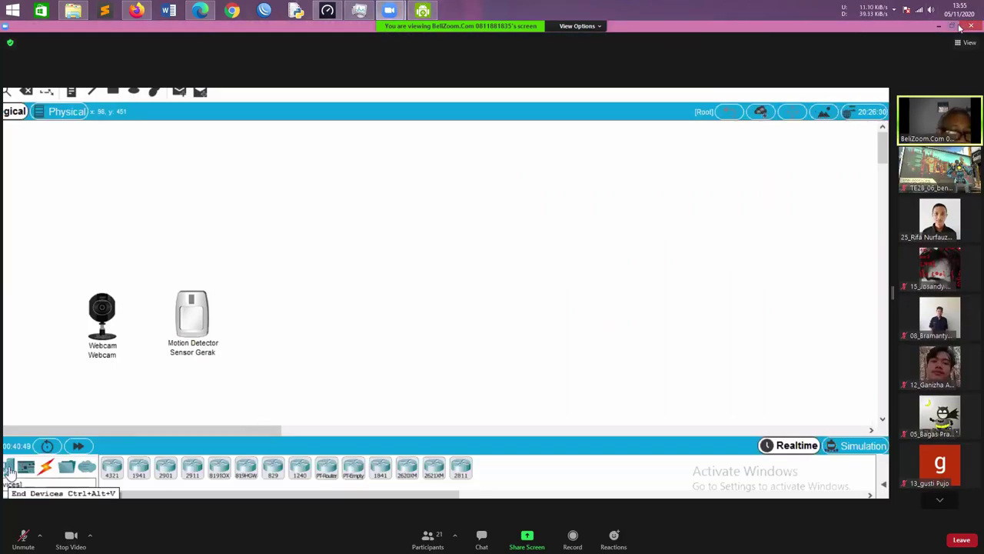
Launch Cisco Packet Tracer from the desktop in a restored window at the top-left
click(944, 30)
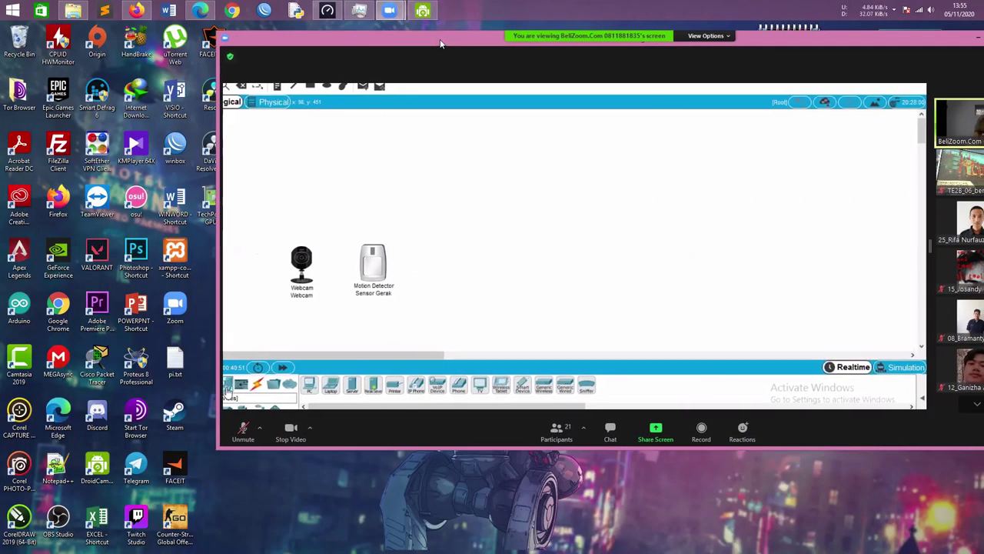
double_click(107, 377)
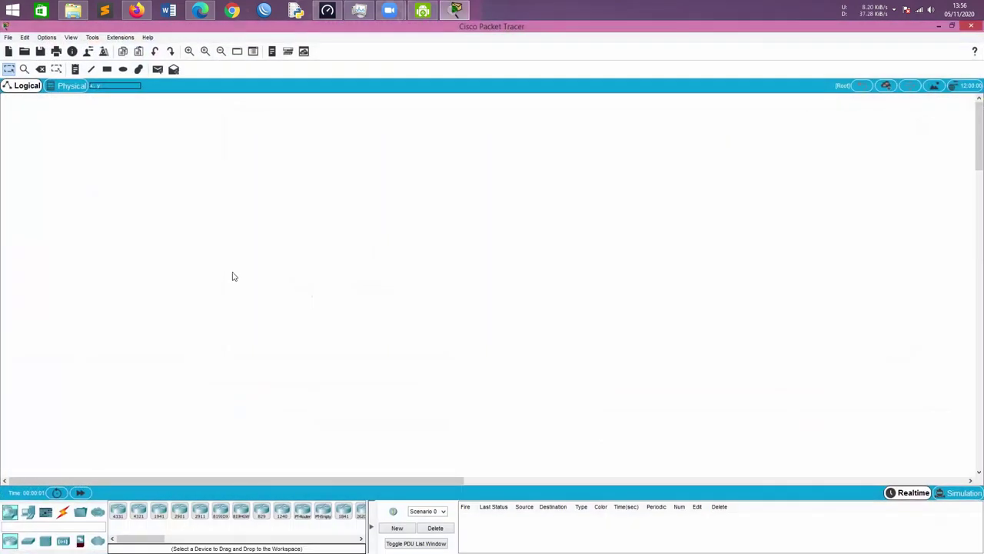
click(952, 25)
drag(492, 99, 356, 53)
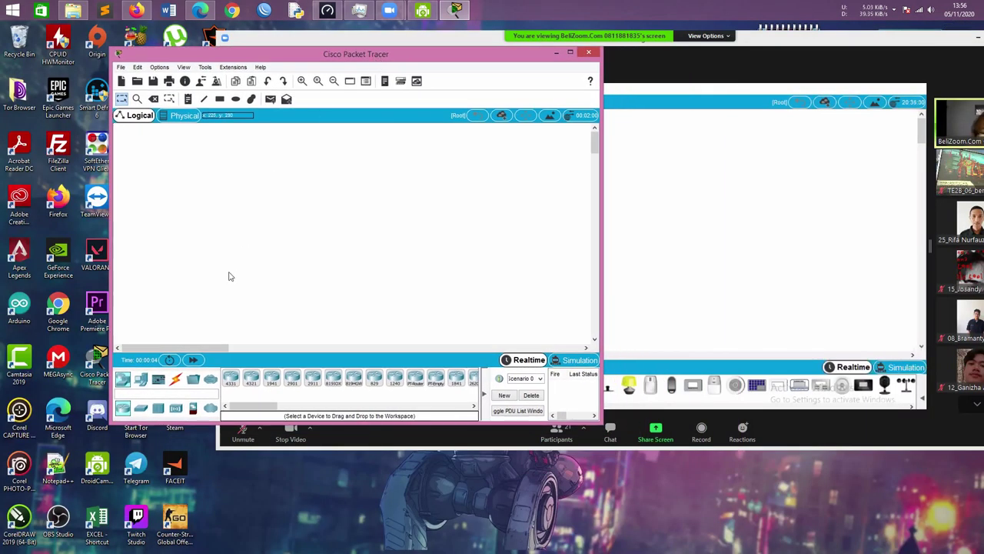
Browse the Switches, Hubs and Wireless Devices categories, then bring Zoom back in front
click(141, 408)
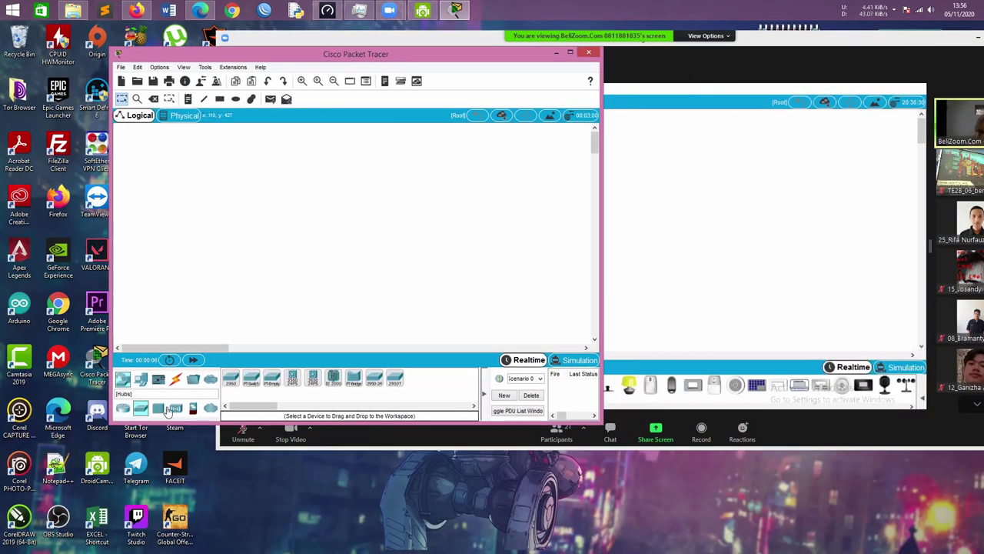
click(161, 408)
click(176, 408)
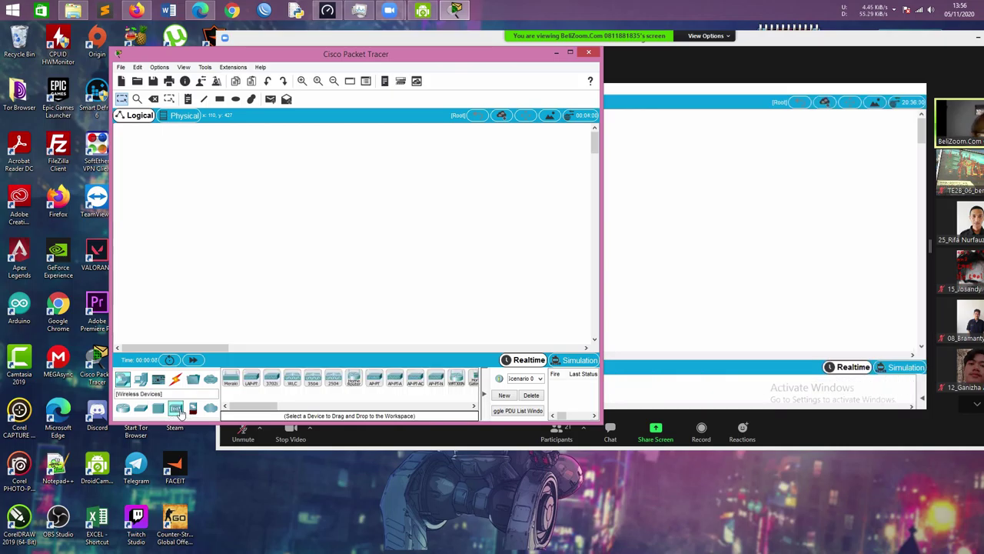
drag(251, 406, 257, 407)
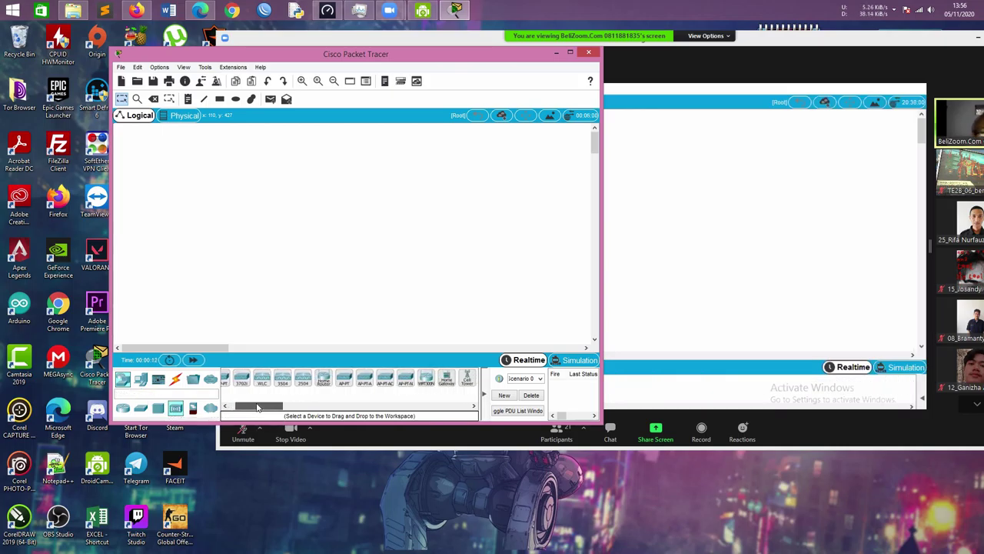
mouse_move(257, 407)
mouse_down()
mouse_move(269, 409)
mouse_move(252, 408)
mouse_up()
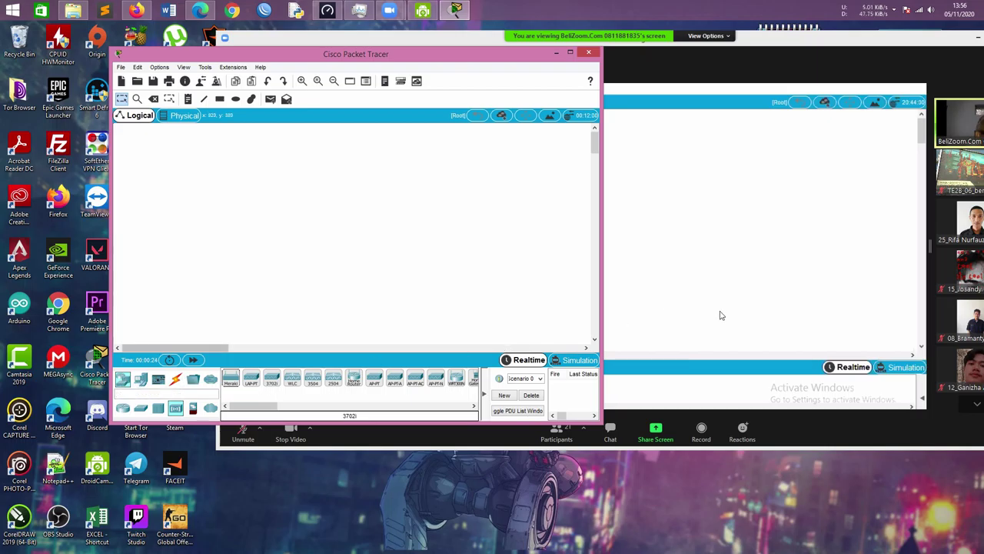
click(855, 294)
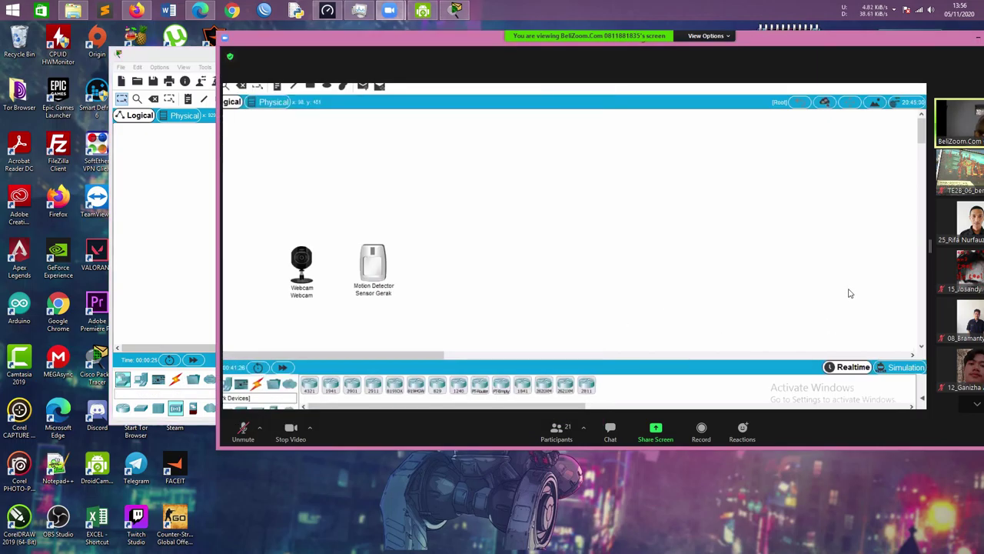
Unmute and re-mute your microphone, then move and maximize the Zoom meeting window
click(244, 431)
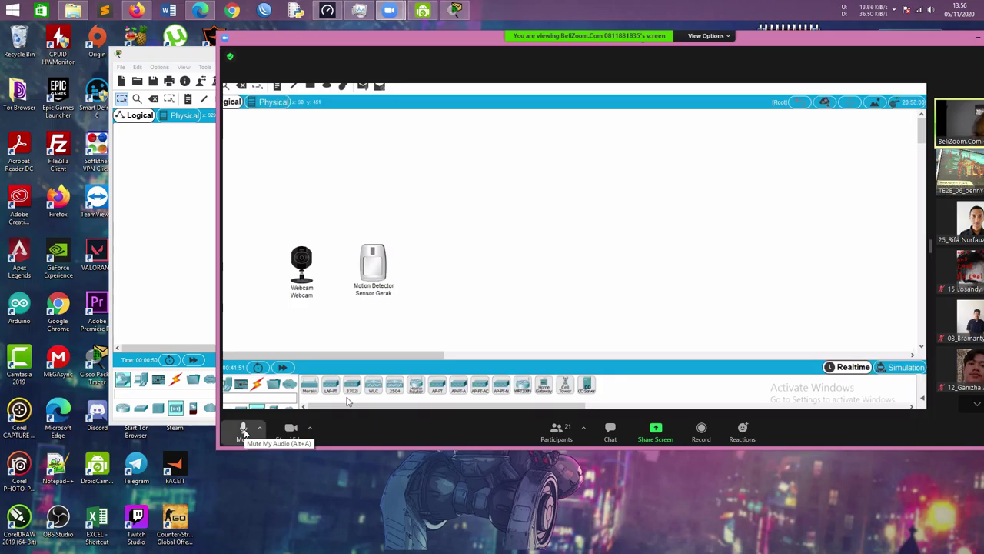
click(242, 429)
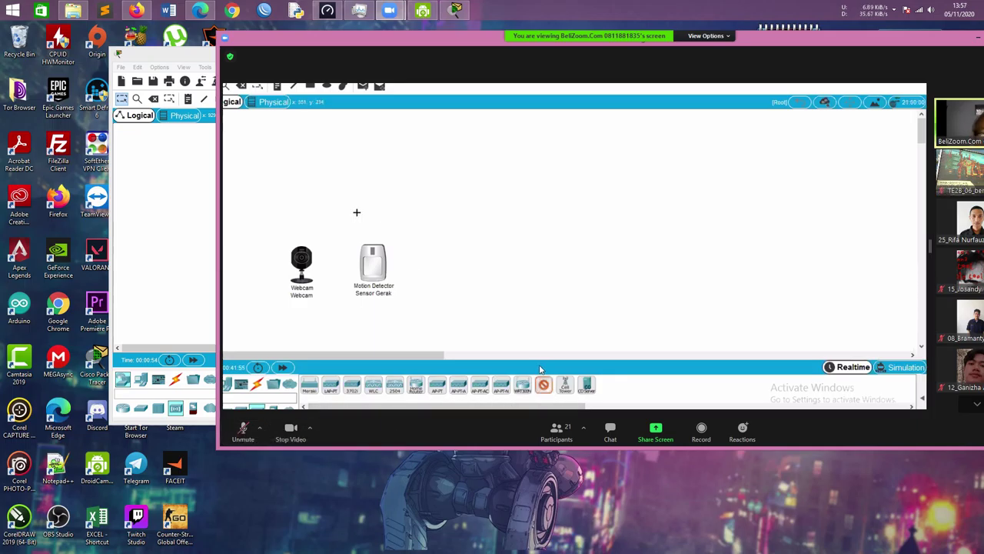
drag(923, 43, 892, 44)
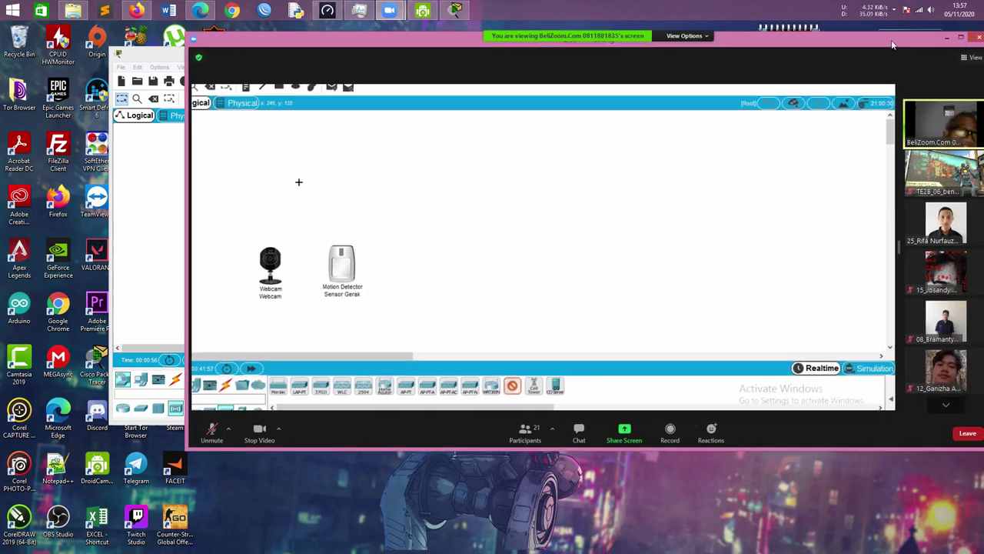
double_click(923, 43)
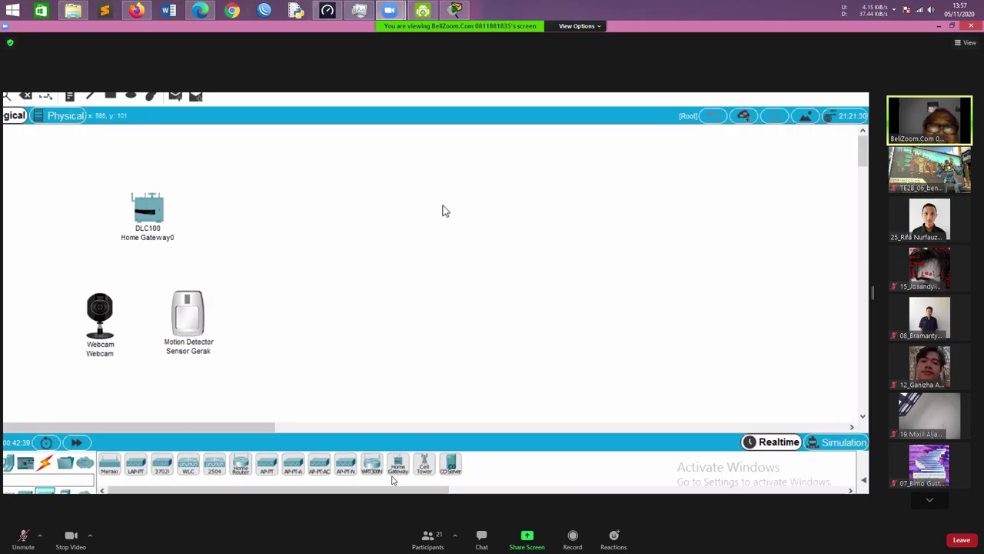
Page the participant gallery down two pages and back up to the first page
click(930, 500)
click(930, 501)
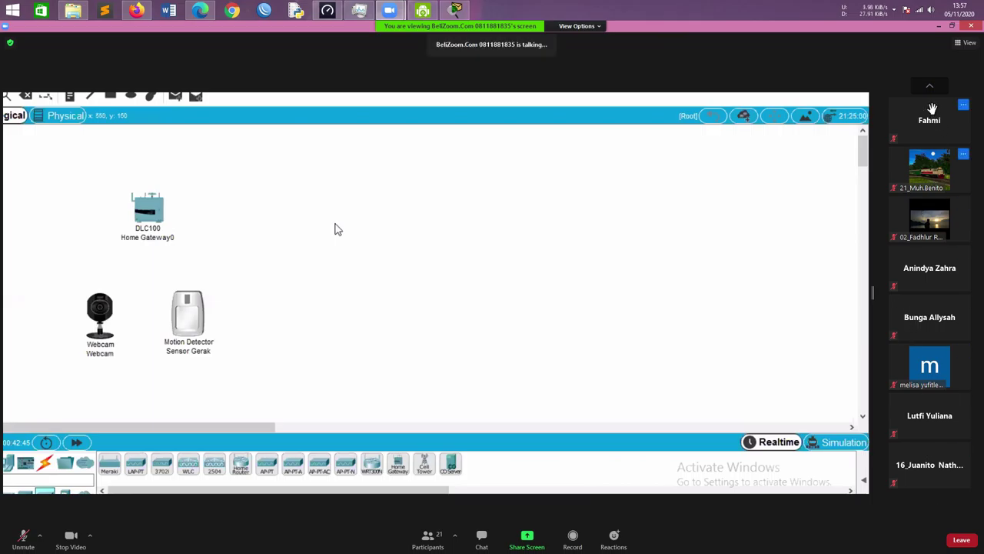
click(931, 87)
click(933, 88)
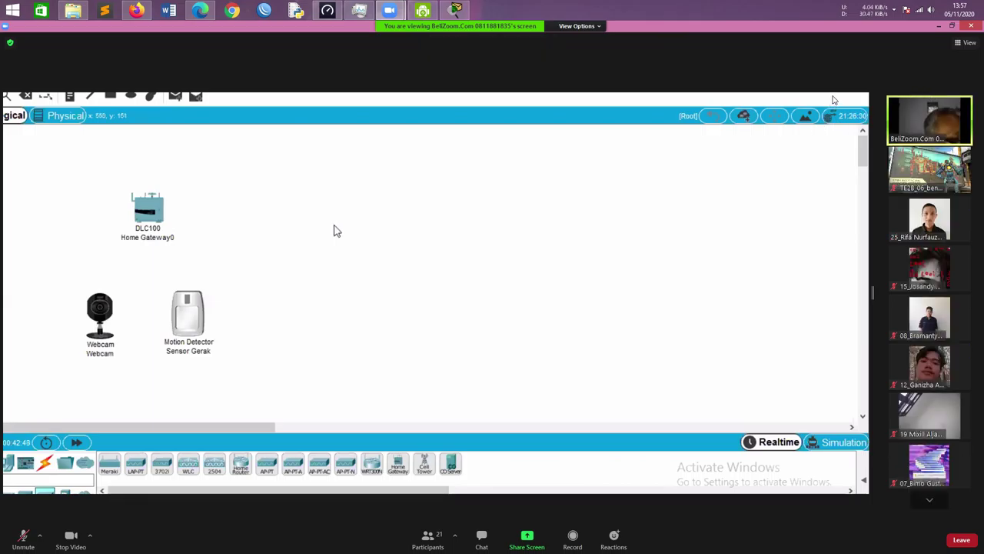
click(152, 212)
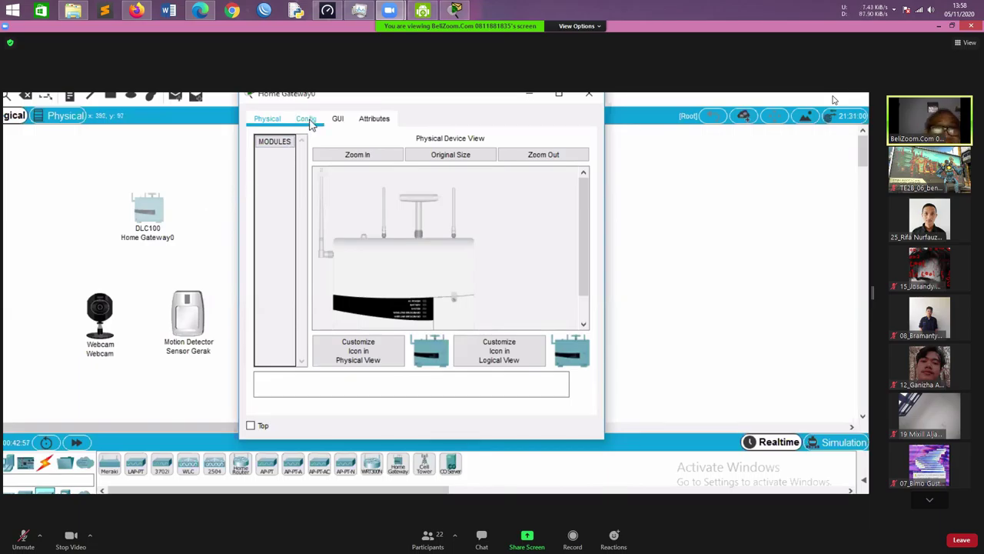
Change Home Gateway0's LAN IP to 192.168.1.1 (mask 255.255.255.0), then view its Wireless settings
click(308, 123)
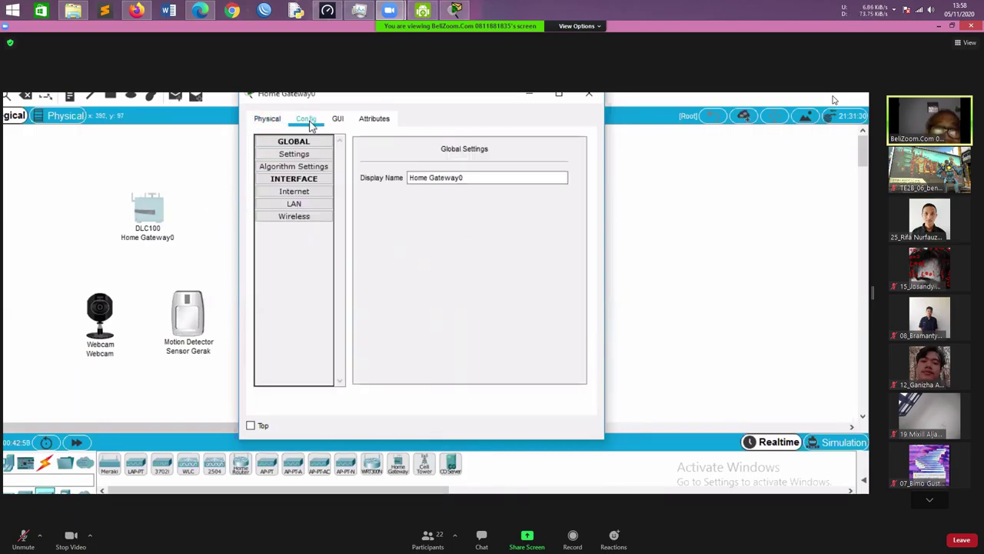
click(307, 206)
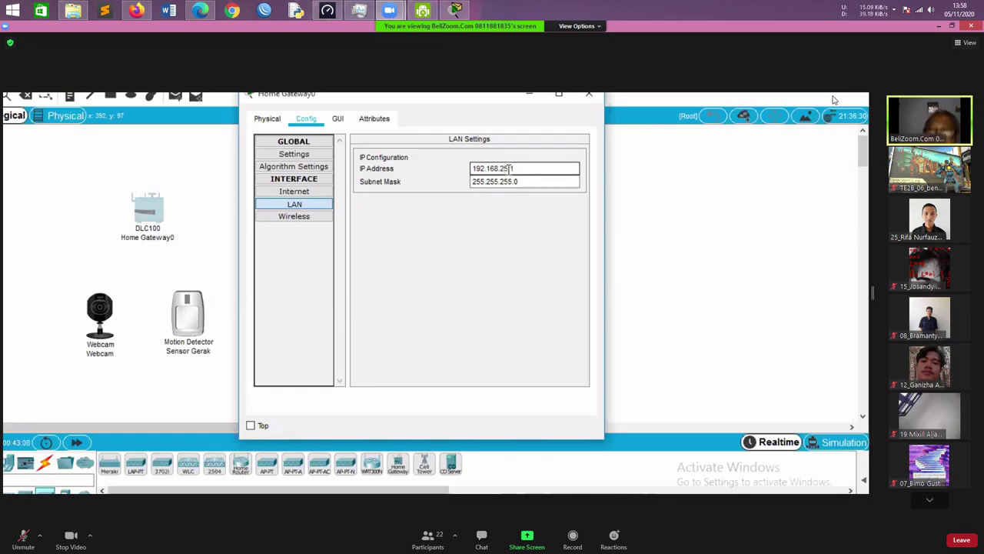
key(BackSpace)
key(BackSpace)
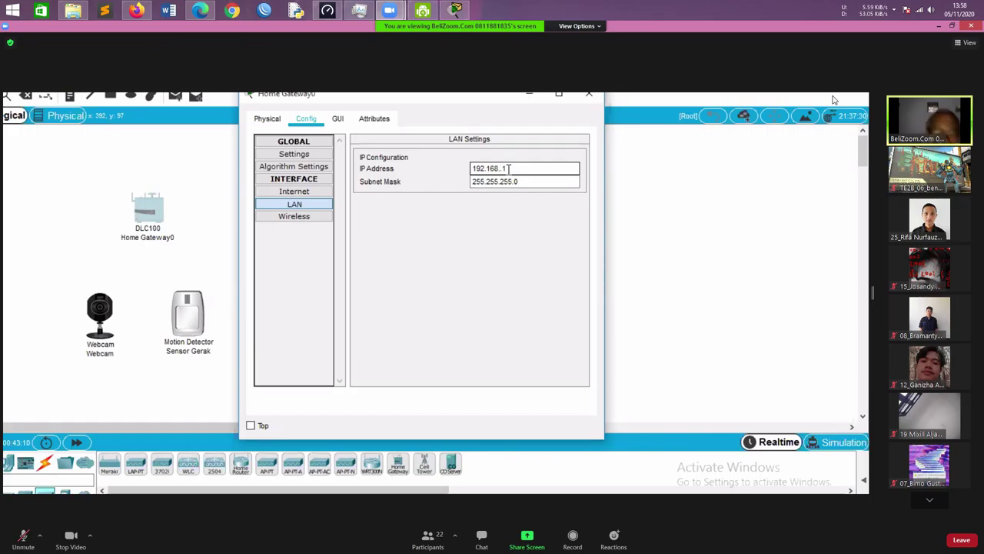
text(1)
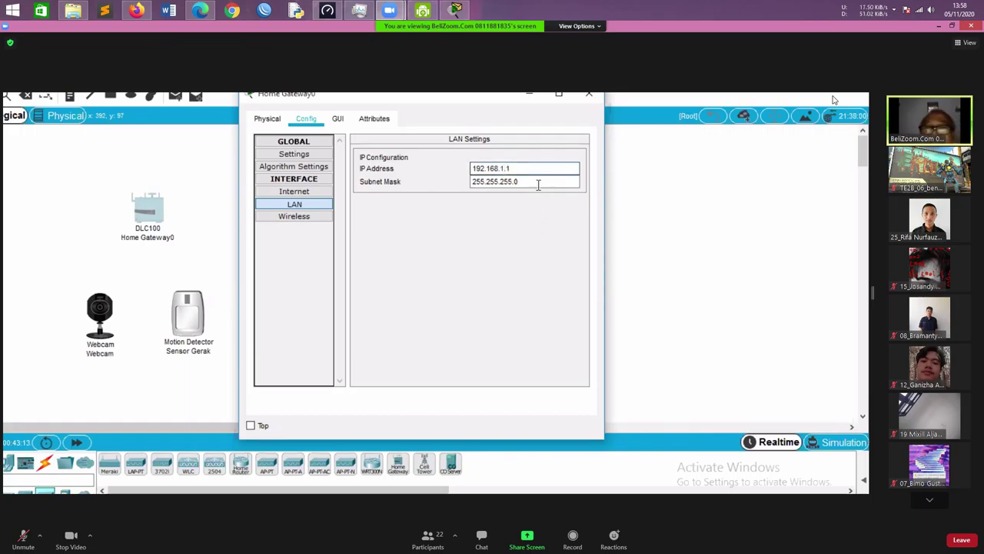
click(538, 184)
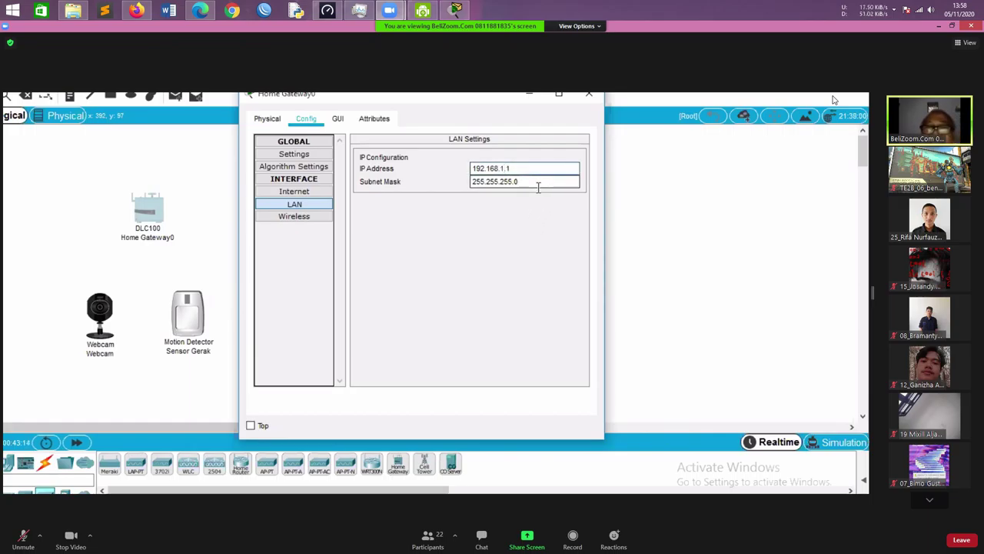
click(316, 217)
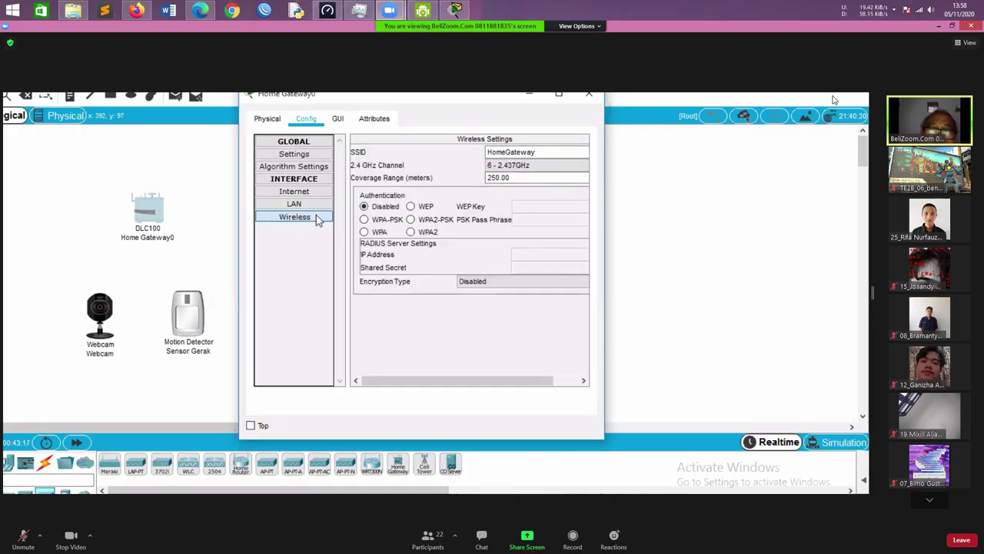
Rename the gateway's SSID from HomeGateway to IoTTE2B and choose WPA2-PSK security
click(492, 165)
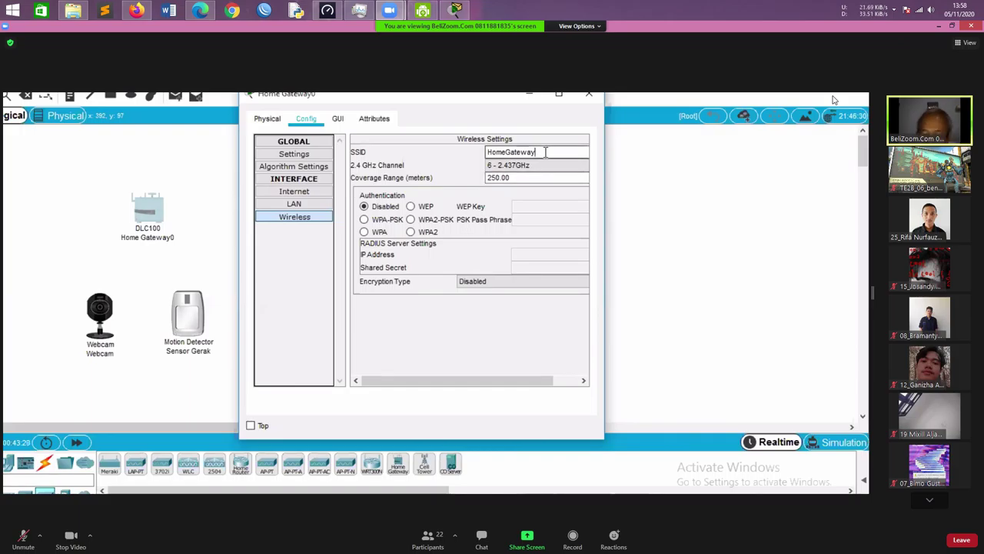
key(BackSpace)
key(BackSpace)
key(BackSpace)
key(BackSpace)
key(BackSpace)
key(BackSpace)
key(BackSpace)
key(BackSpace)
key(BackSpace)
key(BackSpace)
key(BackSpace)
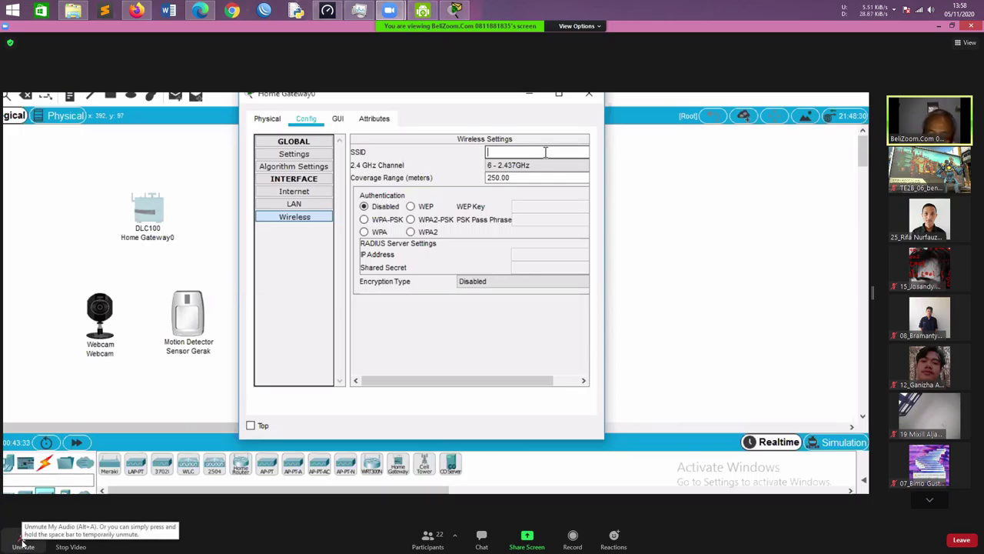
text(lo)
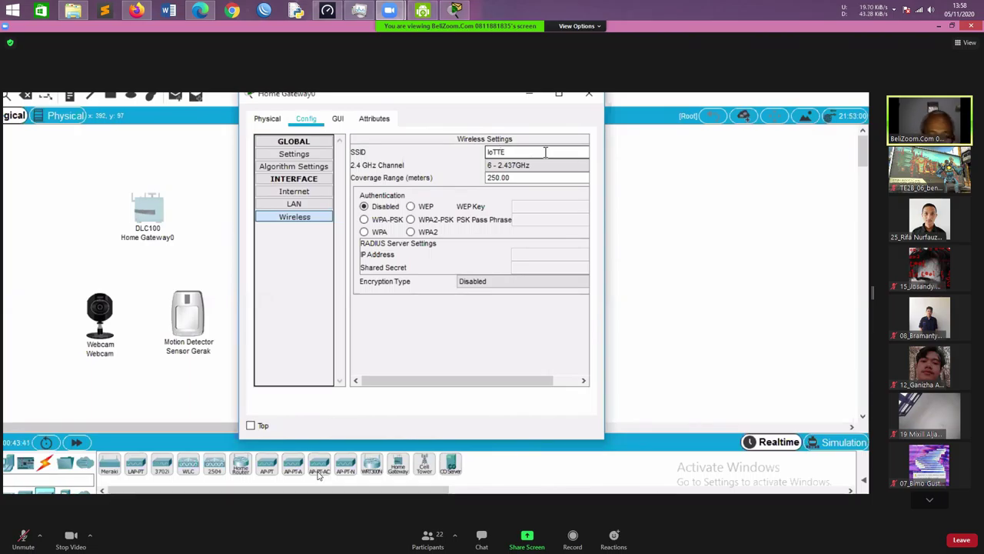
text(2B)
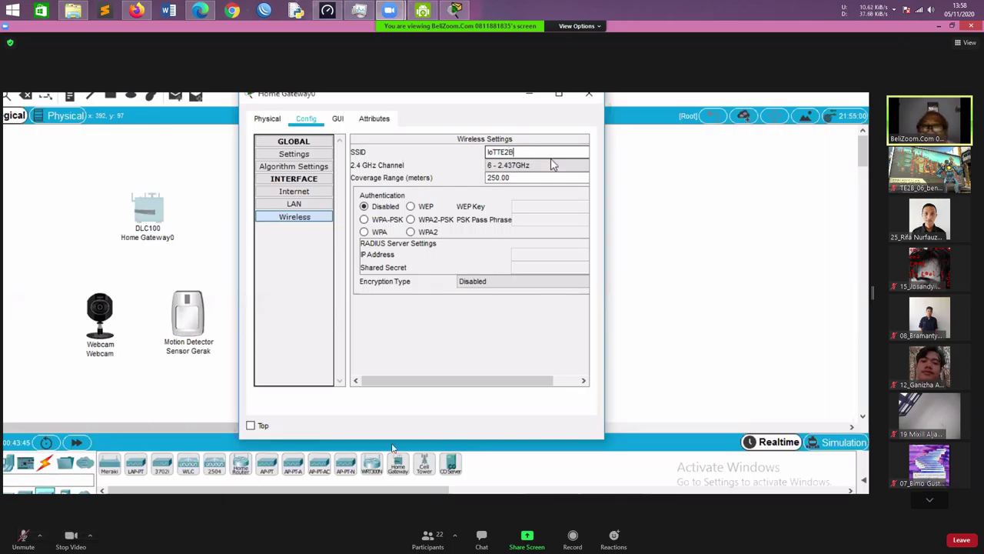
click(553, 164)
click(556, 152)
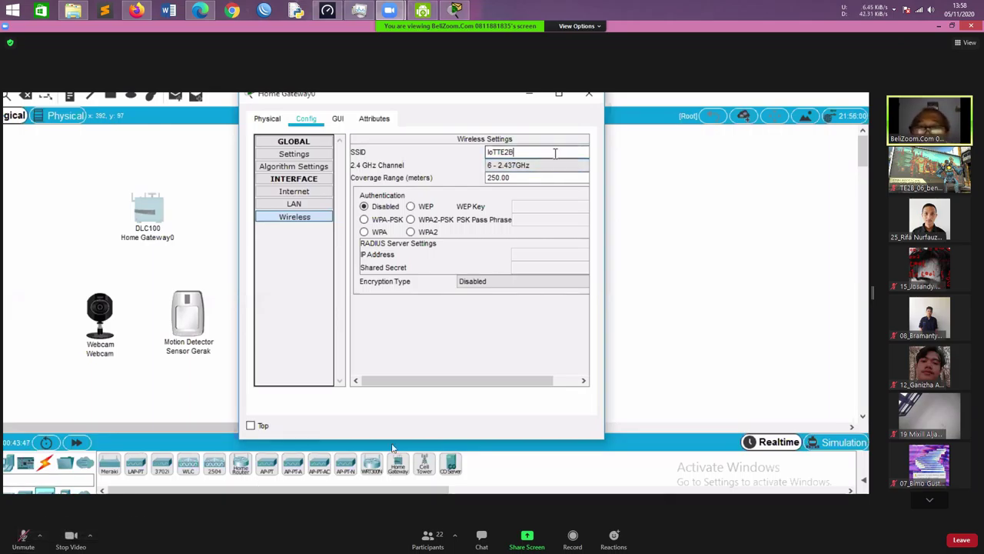
click(553, 166)
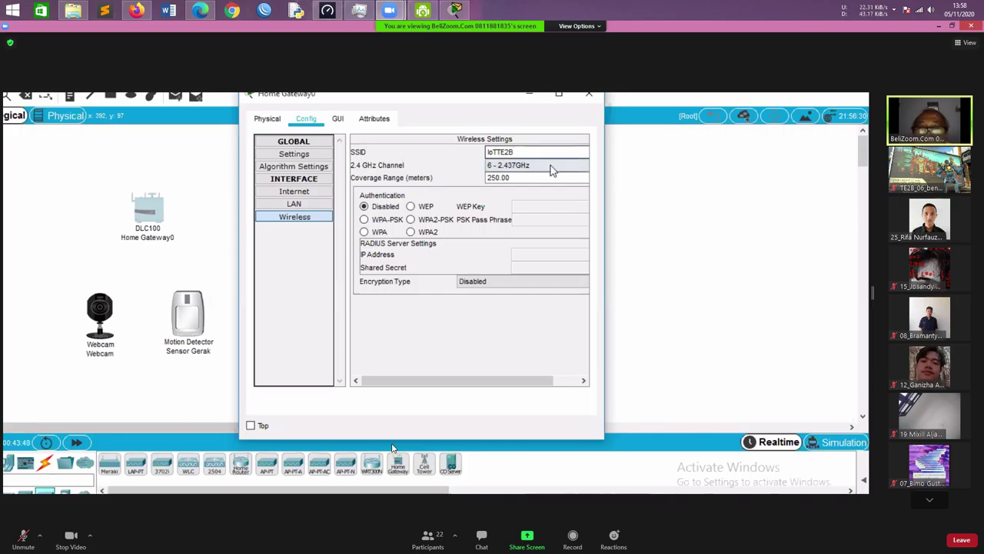
click(410, 220)
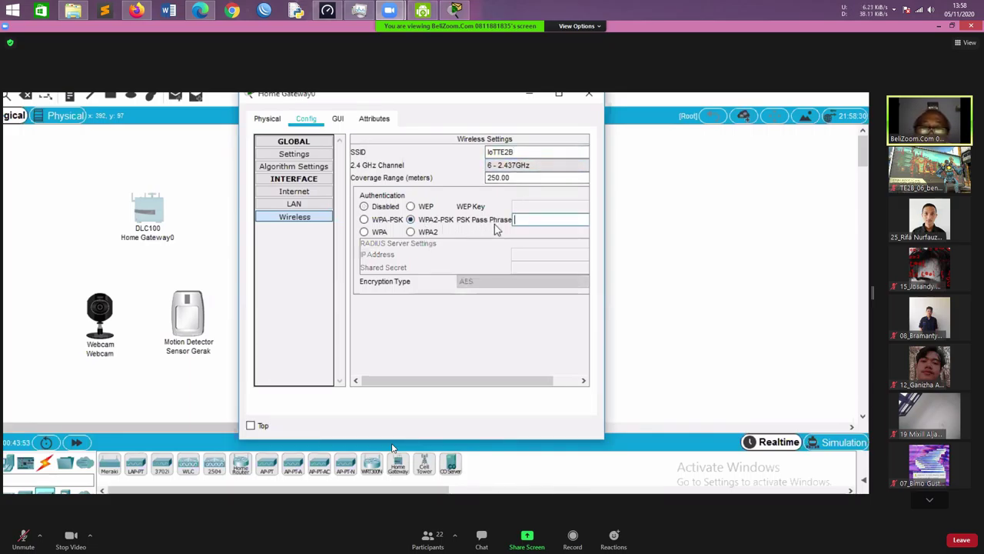
Enter the WPA2-PSK pass phrase in Home Gateway0's PSK Pass Phrase field, correcting a typo
click(531, 219)
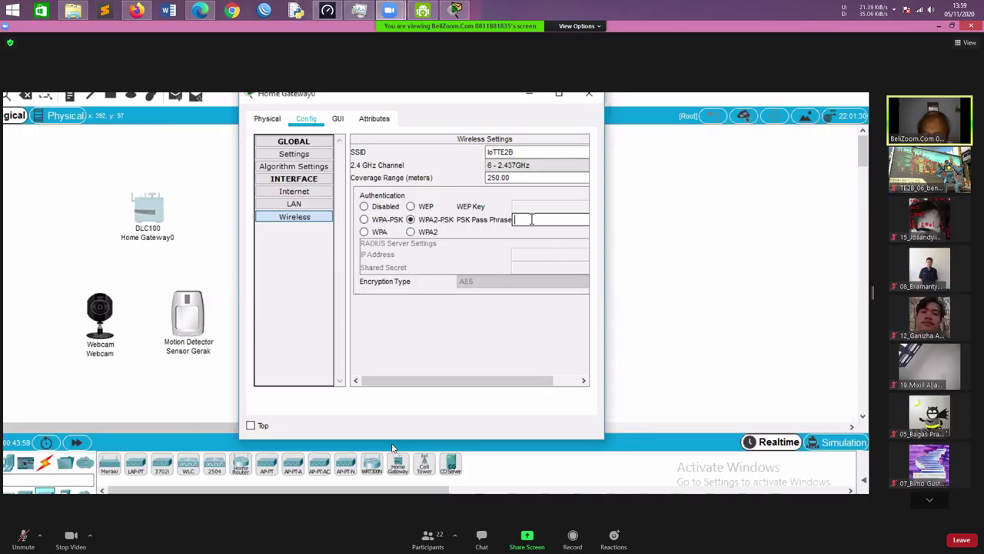
text(Cis)
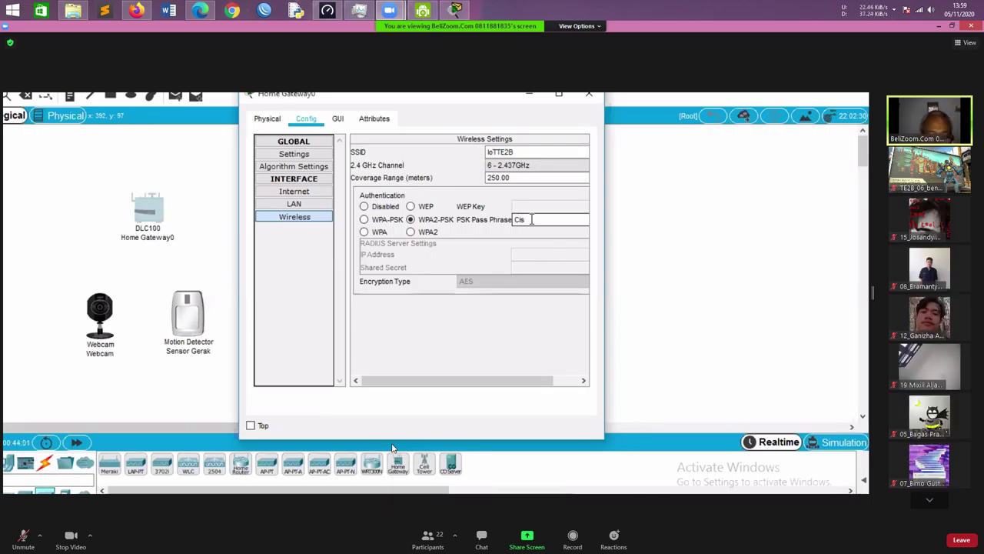
text(co)
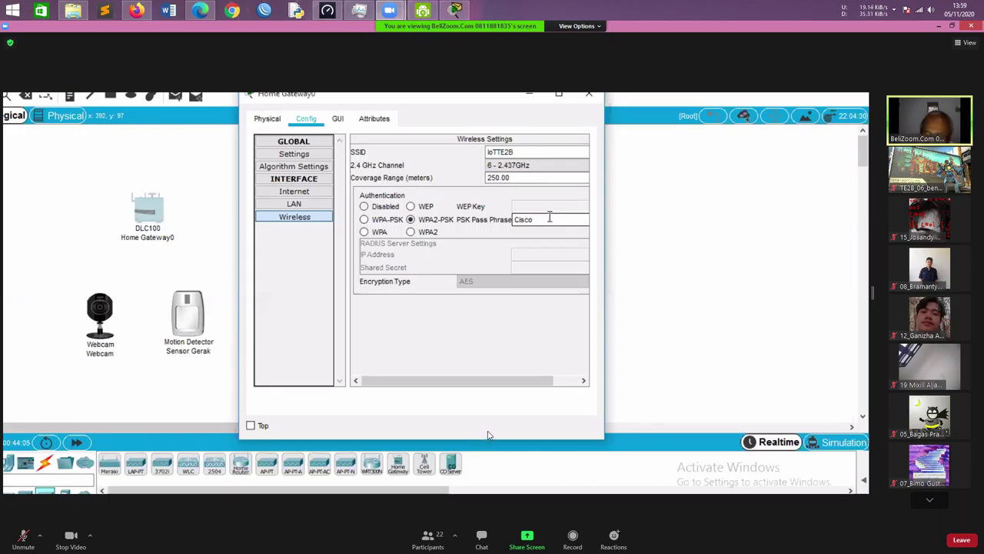
text(1)
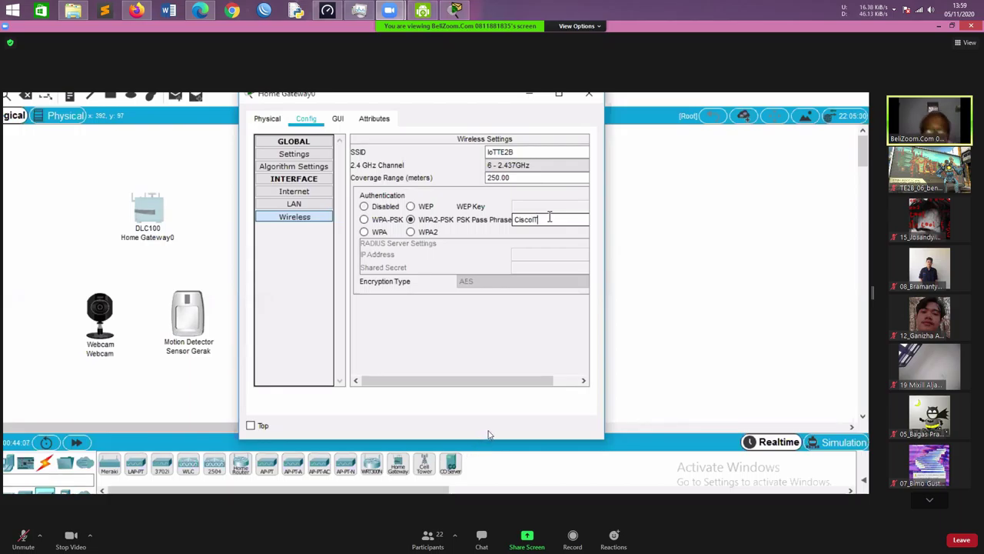
key(BackSpace)
key(BackSpace)
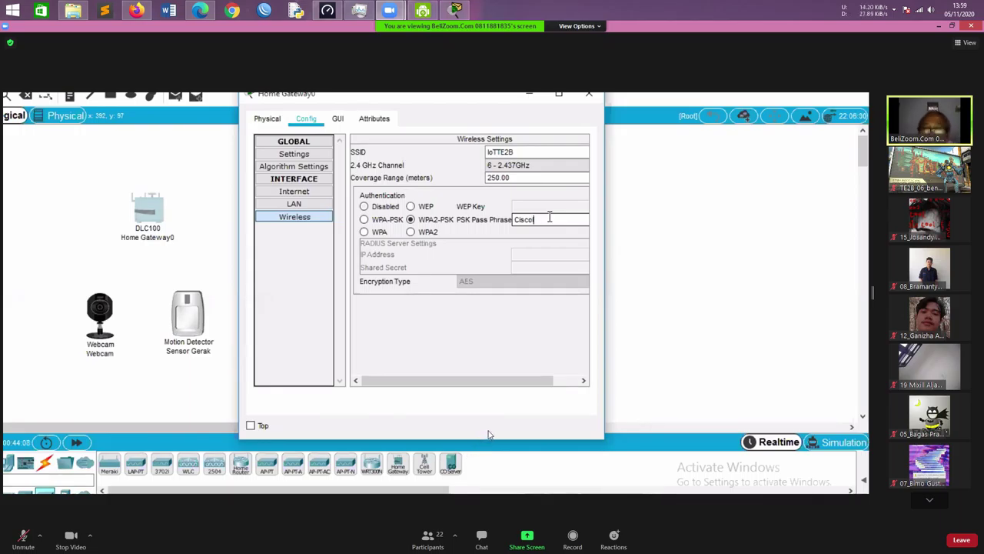
text(10)
text(T)
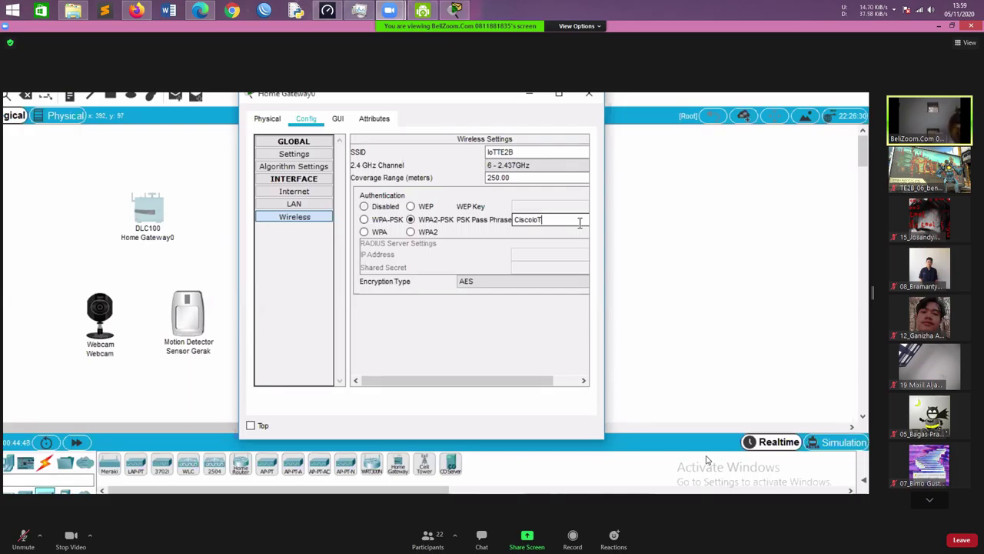
Page through the Zoom participant gallery and return to the first page
click(935, 501)
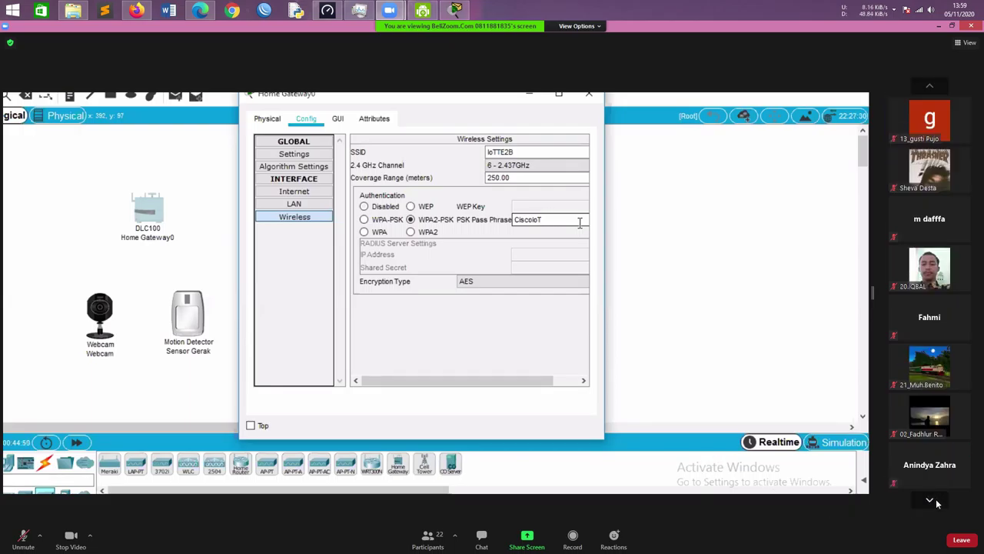
click(930, 499)
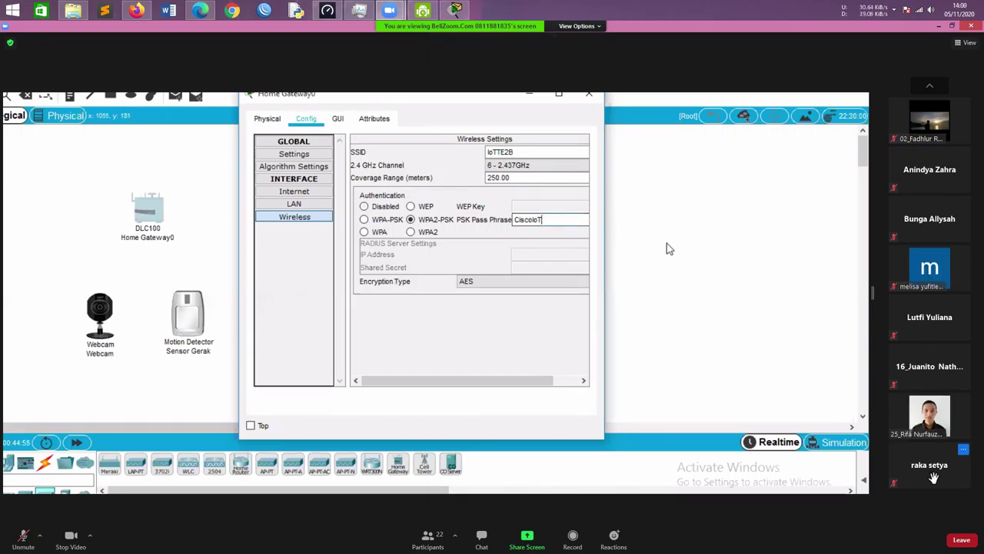
click(929, 87)
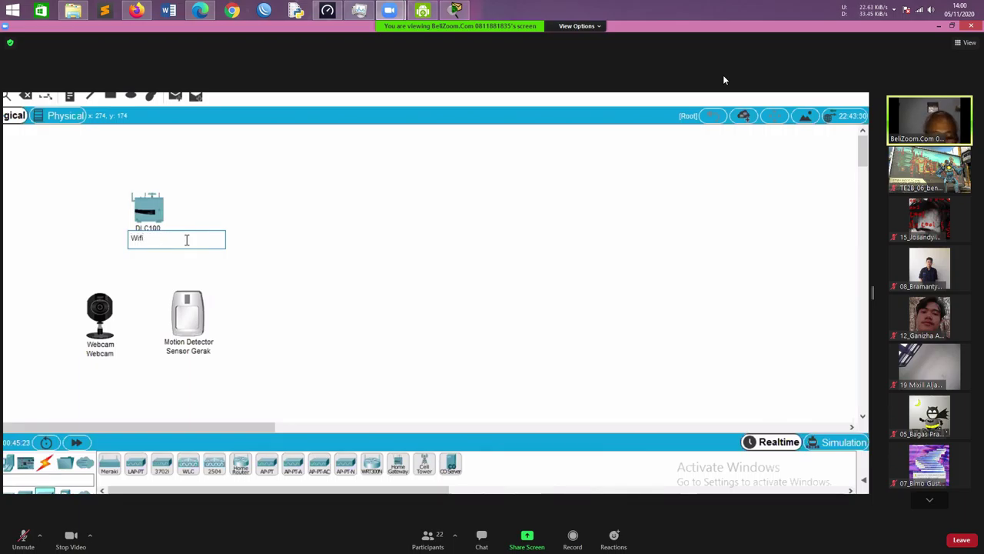
Turn the microphone off through the GeForce Experience overlay
key(alt+z)
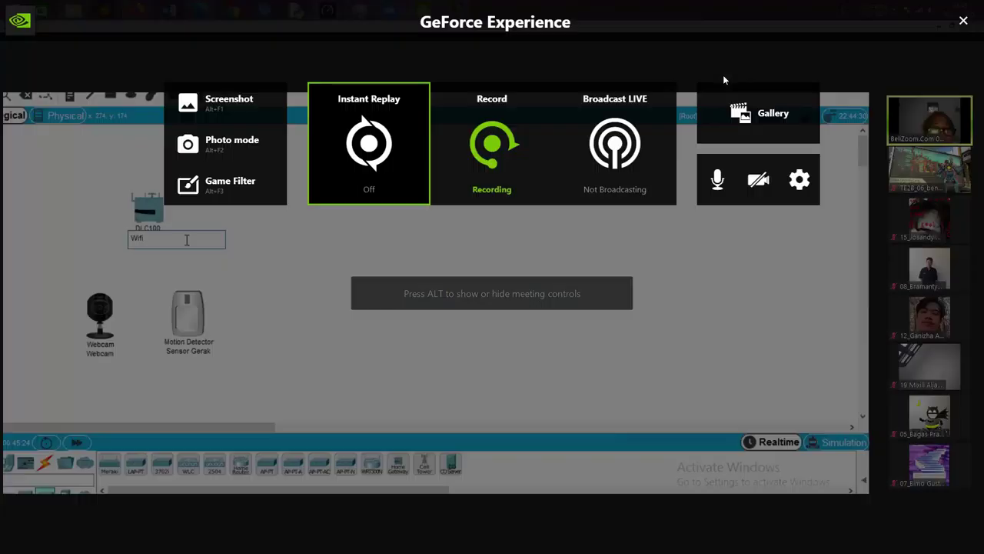
click(718, 179)
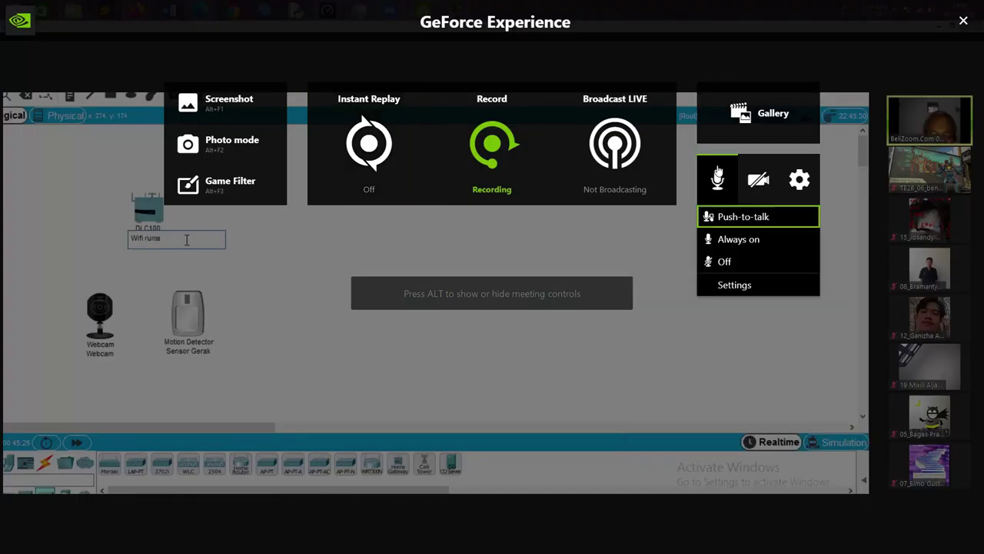
click(748, 263)
key(alt+z)
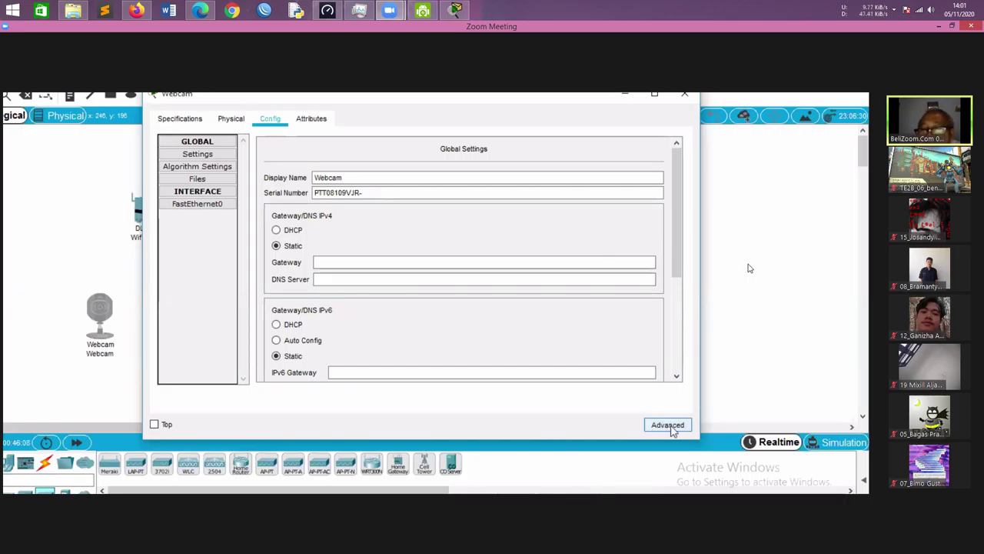
Fit the Webcam with the PT-IOT-NM-1W wireless adapter in its I/O Config settings
click(670, 427)
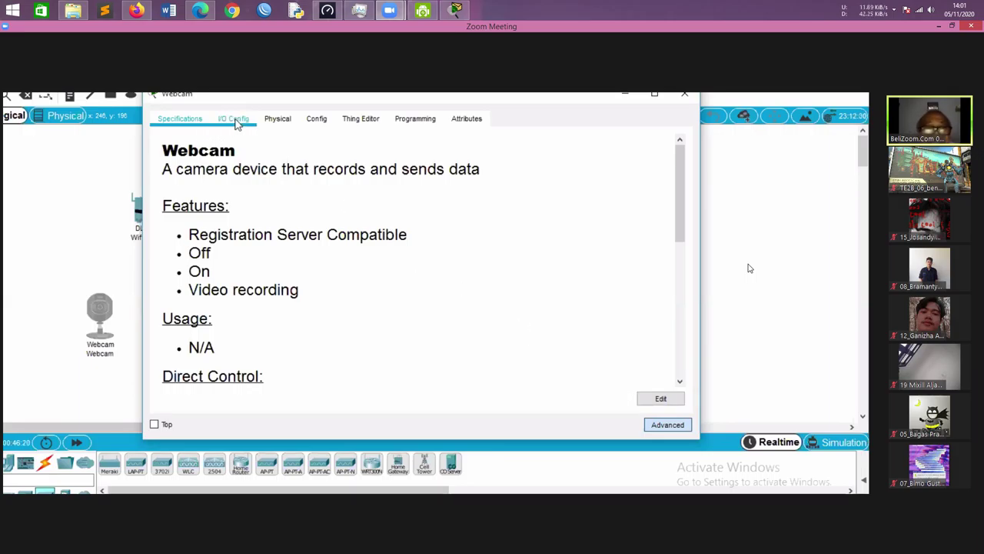
click(237, 123)
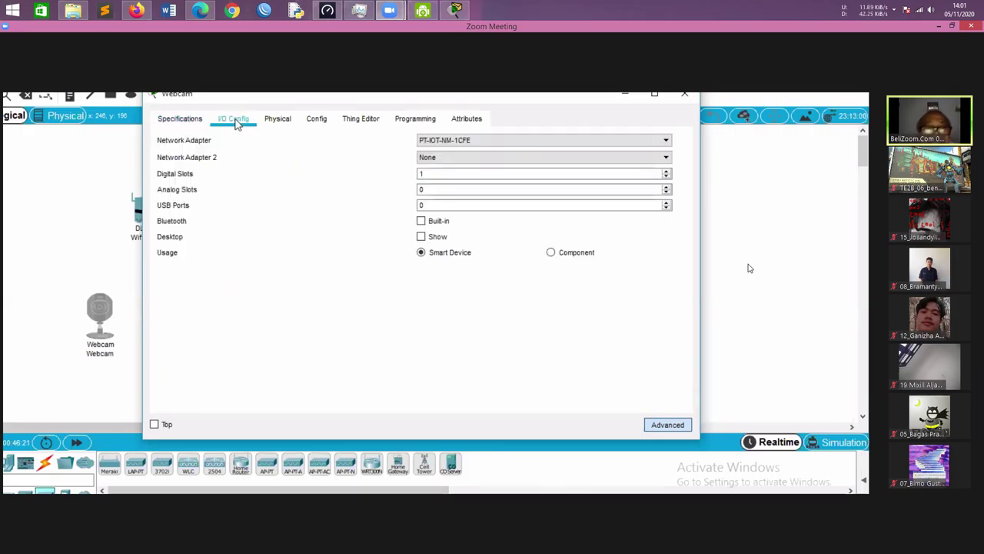
click(666, 141)
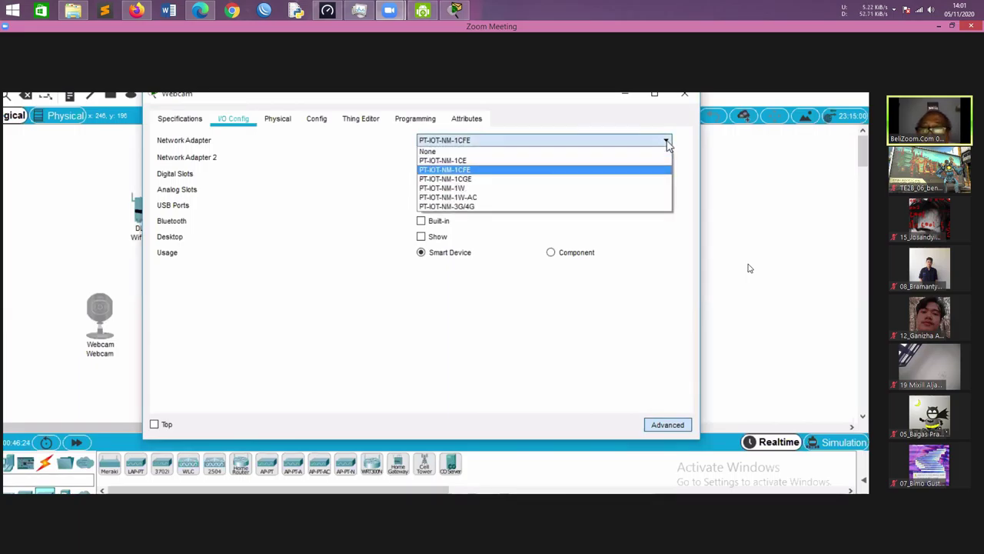
click(649, 189)
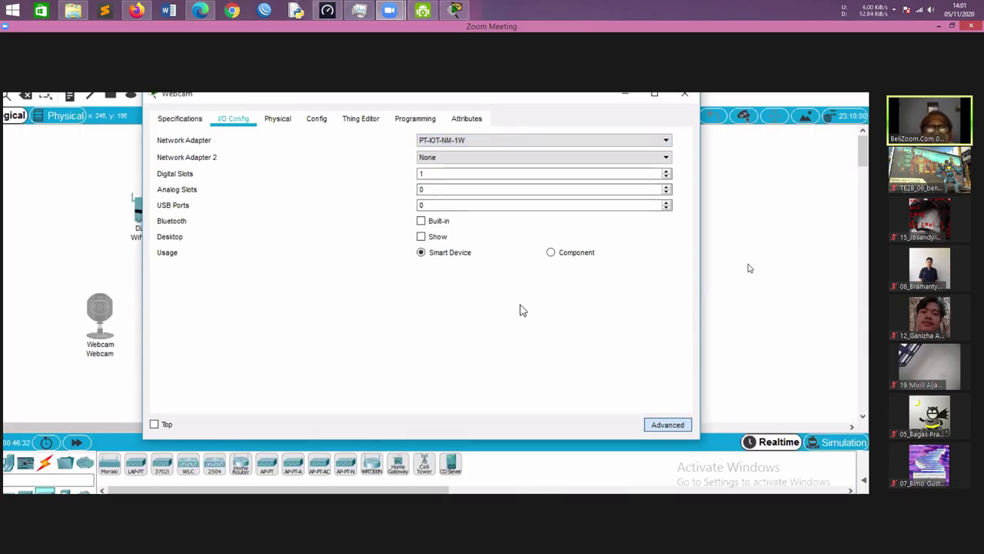
click(316, 121)
Set the Webcam's Wireless0 SSID to IoTTE2B and select WPA2-PSK security
click(220, 203)
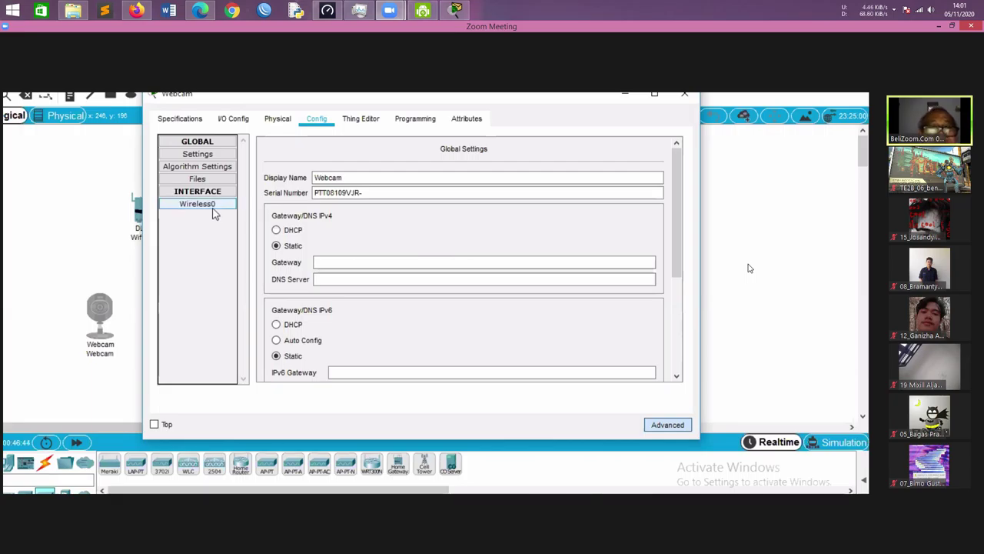
click(216, 207)
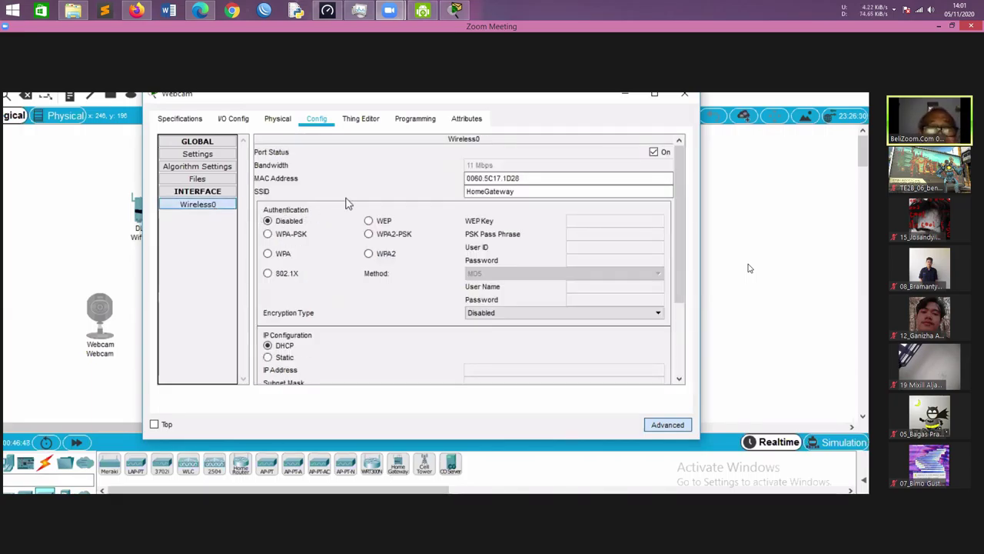
click(520, 191)
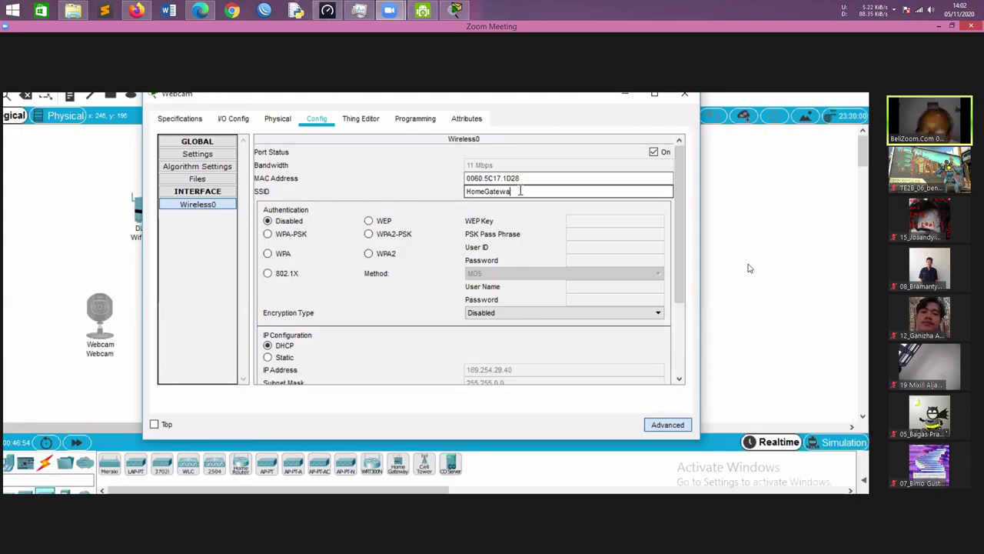
key(BackSpace)
key(BackSpace)
key(BackSpace)
key(BackSpace)
key(BackSpace)
key(BackSpace)
key(BackSpace)
key(BackSpace)
key(BackSpace)
key(BackSpace)
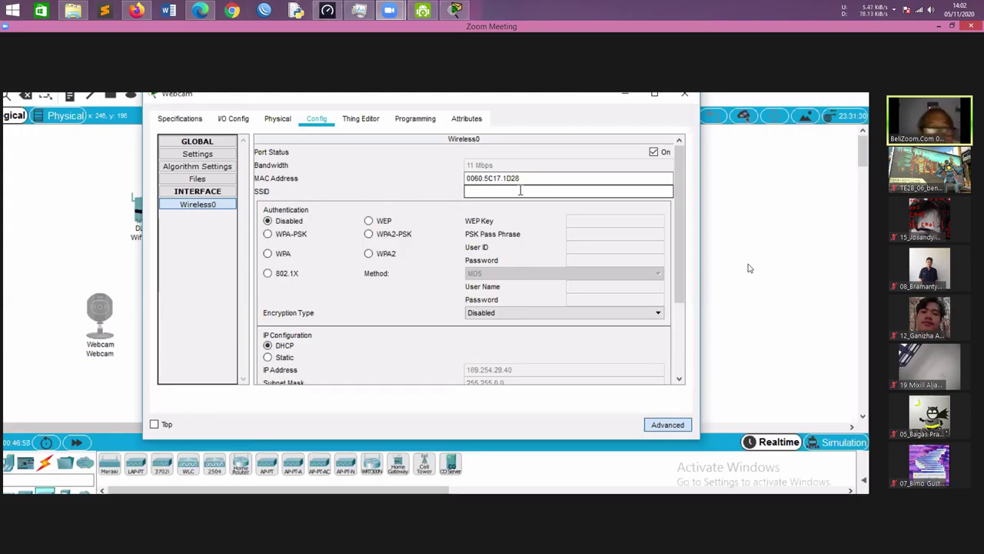
text(IoT)
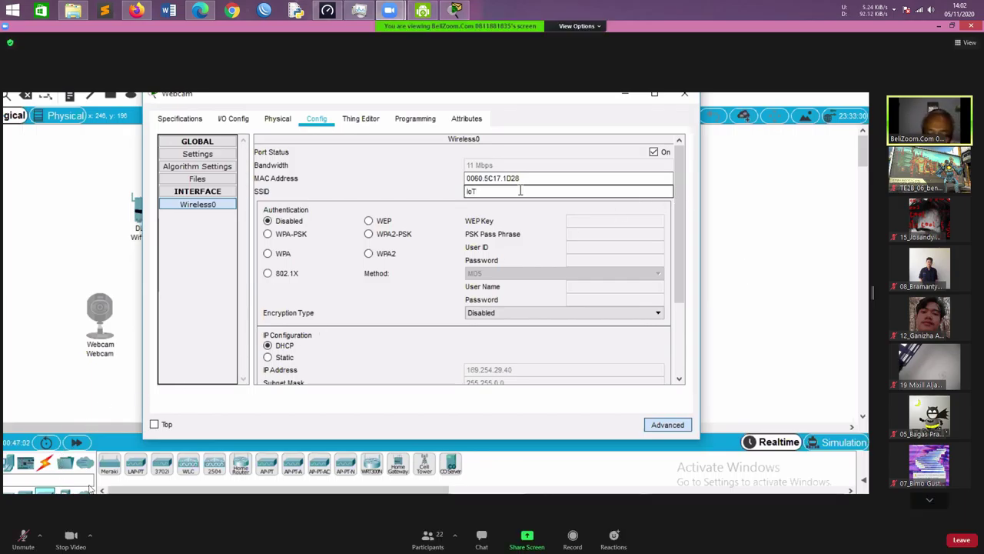
text(TE2B)
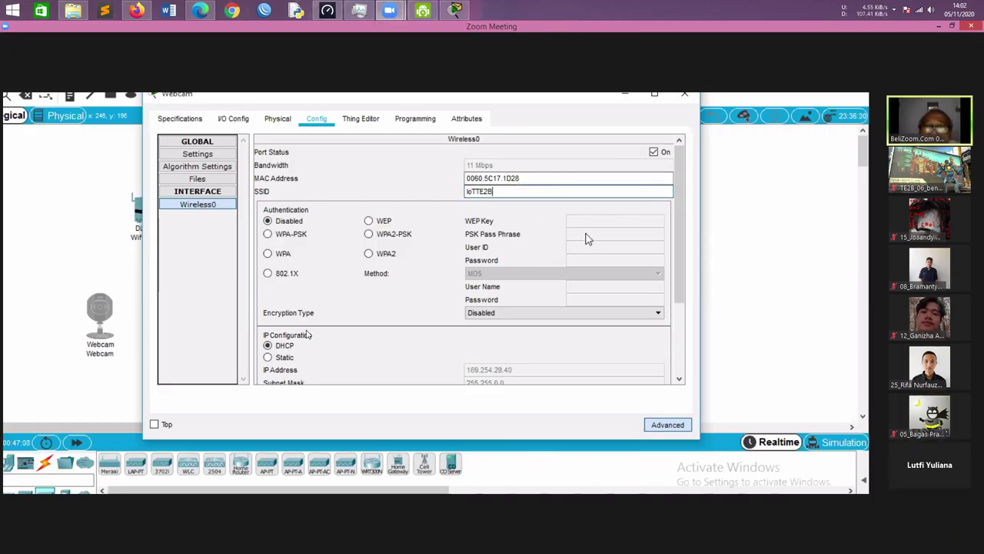
click(370, 265)
click(369, 235)
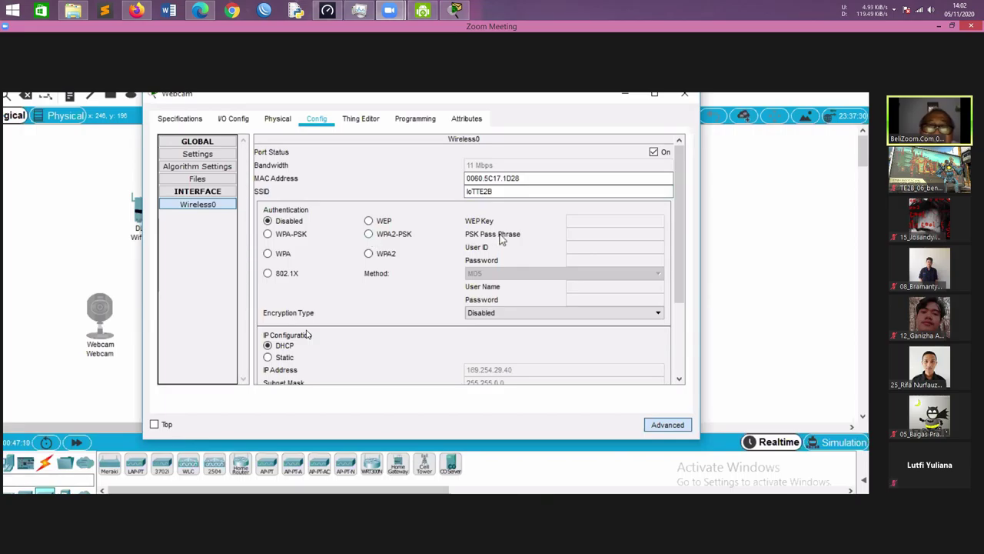
click(573, 233)
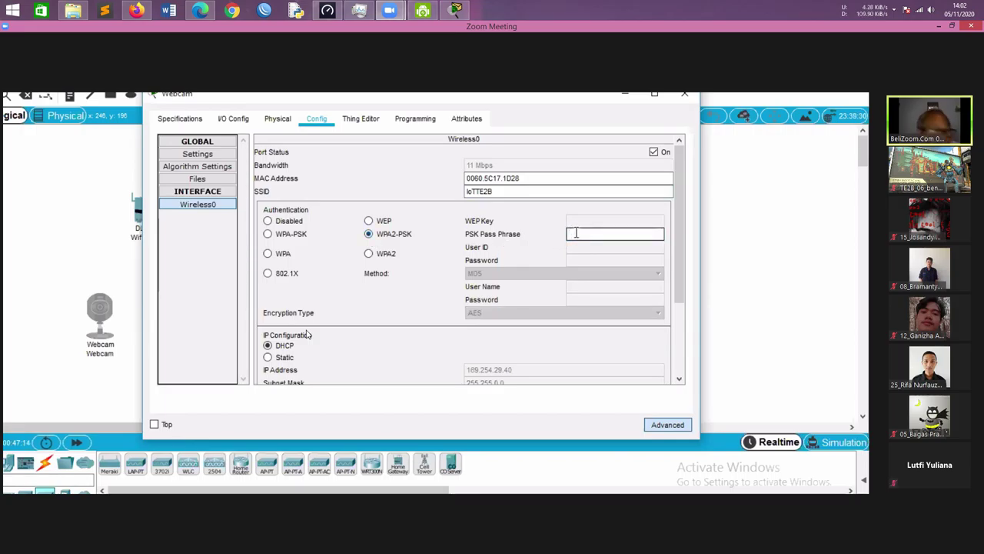
Enter the Webcam's pass phrase and scroll to confirm its DHCP address 192.168.1.100
text(Ci)
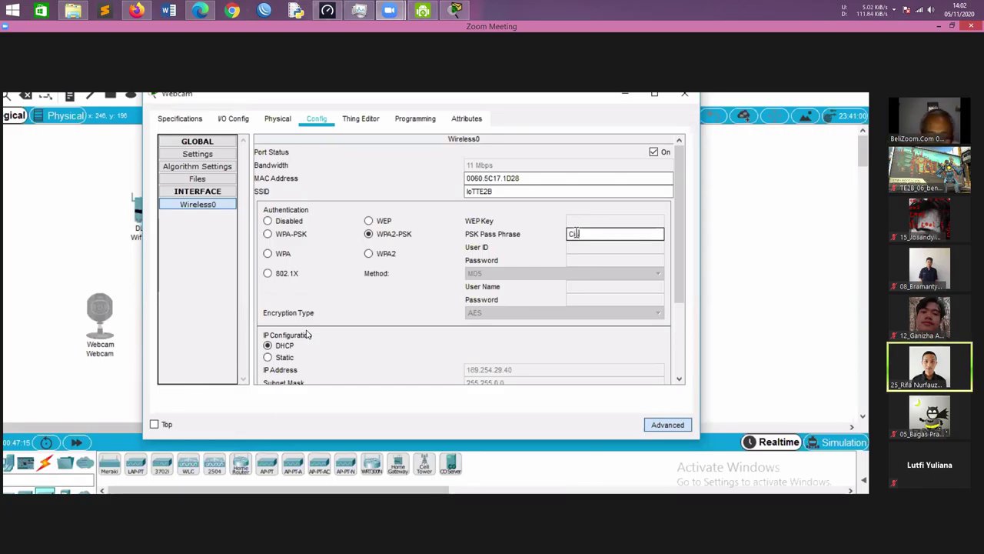
text(sc)
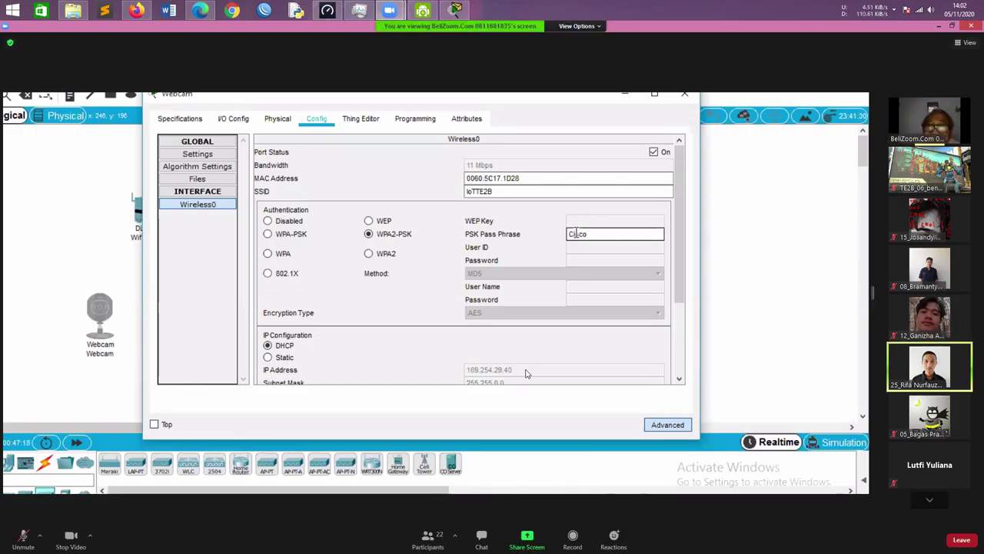
text(oIoT)
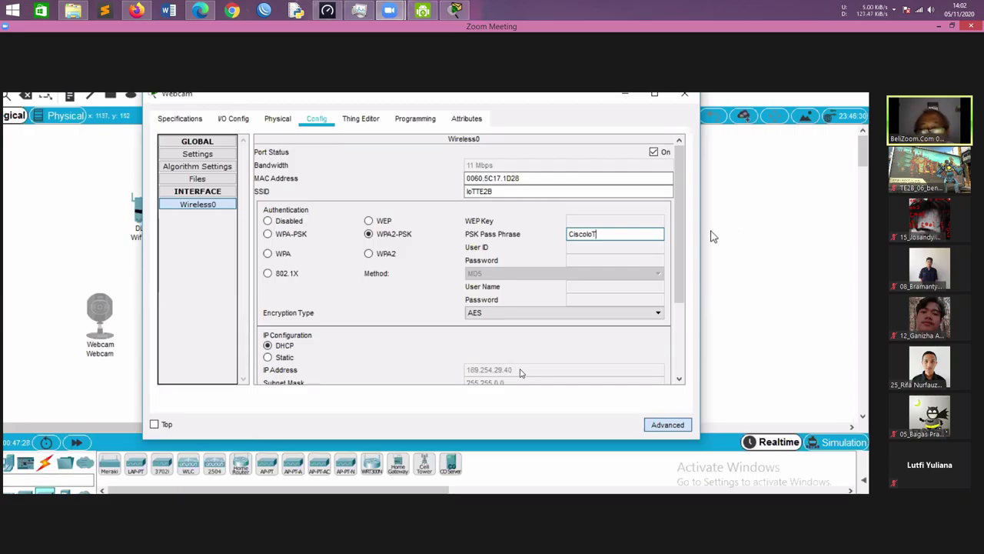
drag(679, 264, 685, 285)
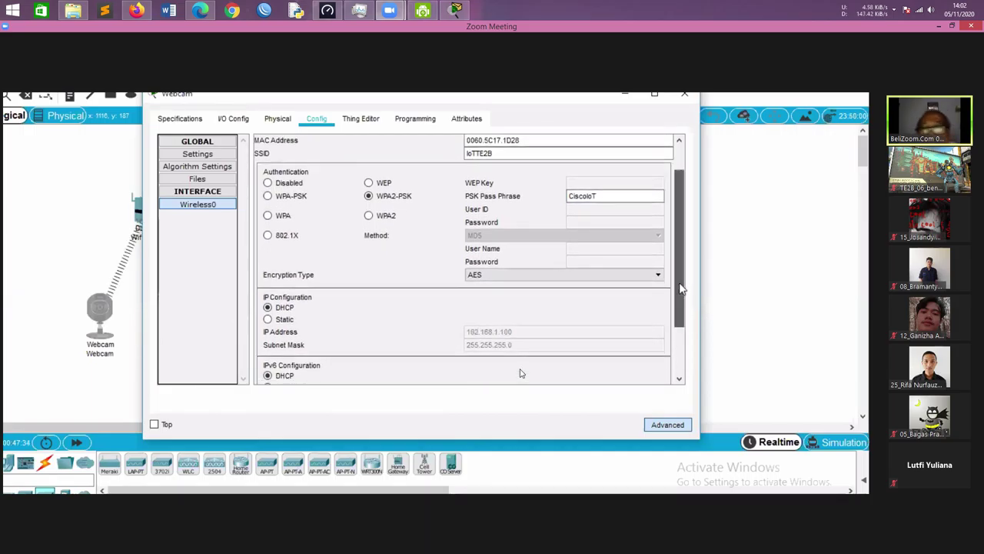
drag(678, 279, 683, 241)
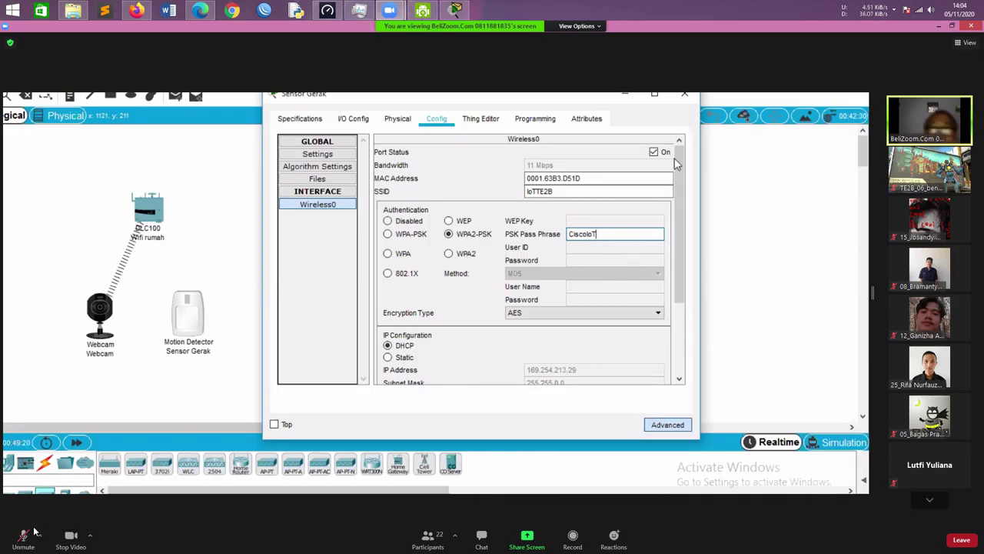
Scroll Sensor Gerak's wireless settings to check its assigned IP 192.168.1.101
drag(682, 189, 675, 249)
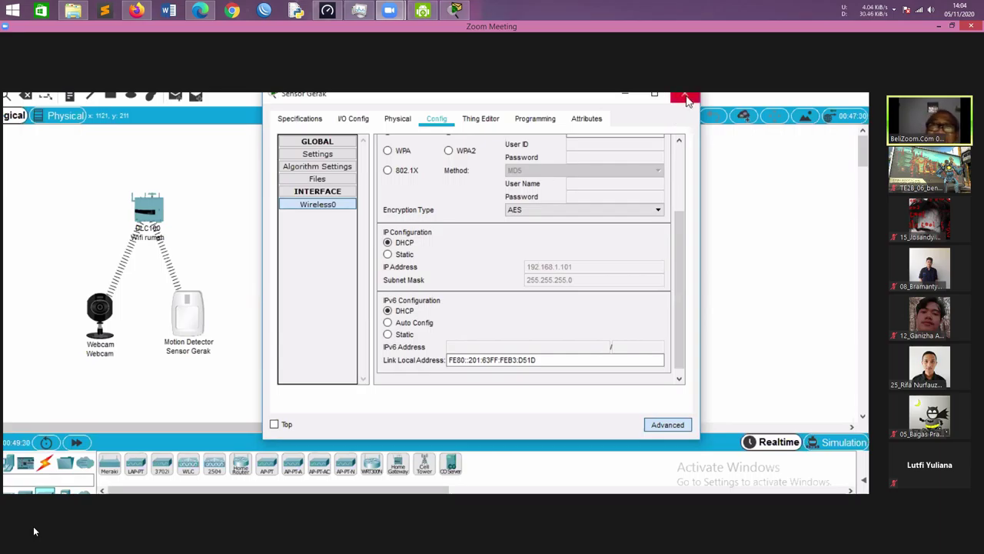
mouse_move(33, 529)
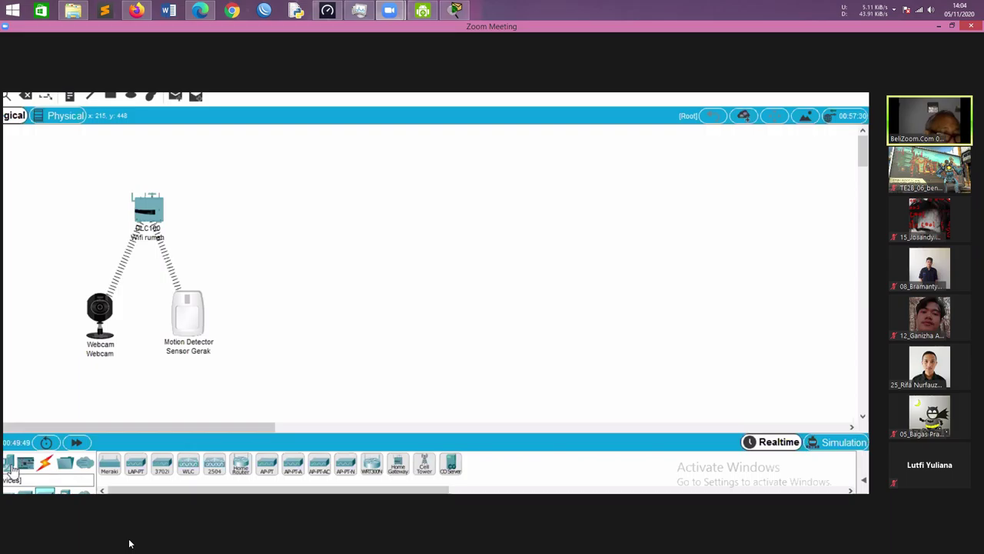
Pick a Smartphone-PT from Packet Tracer's end-device list to add to the network
mouse_move(56, 527)
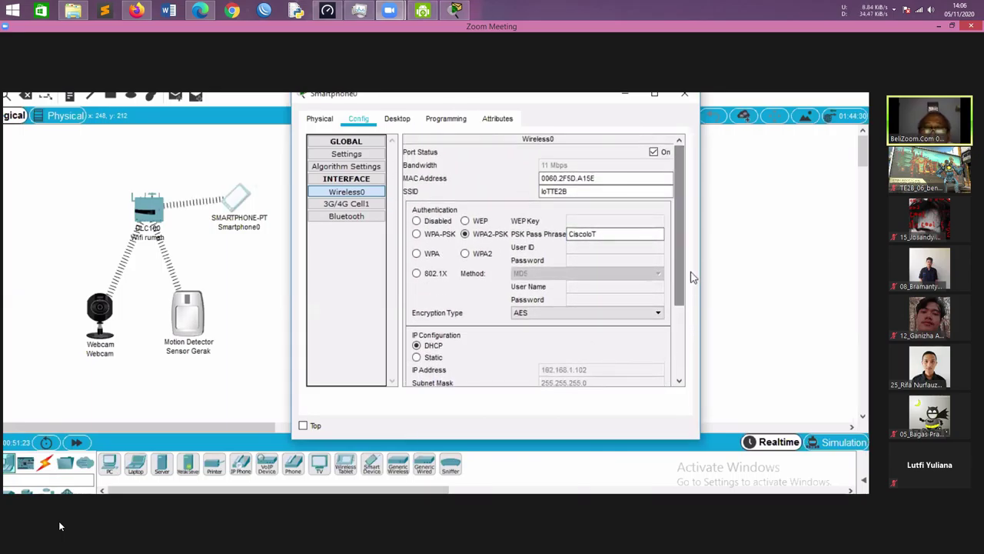
mouse_move(60, 522)
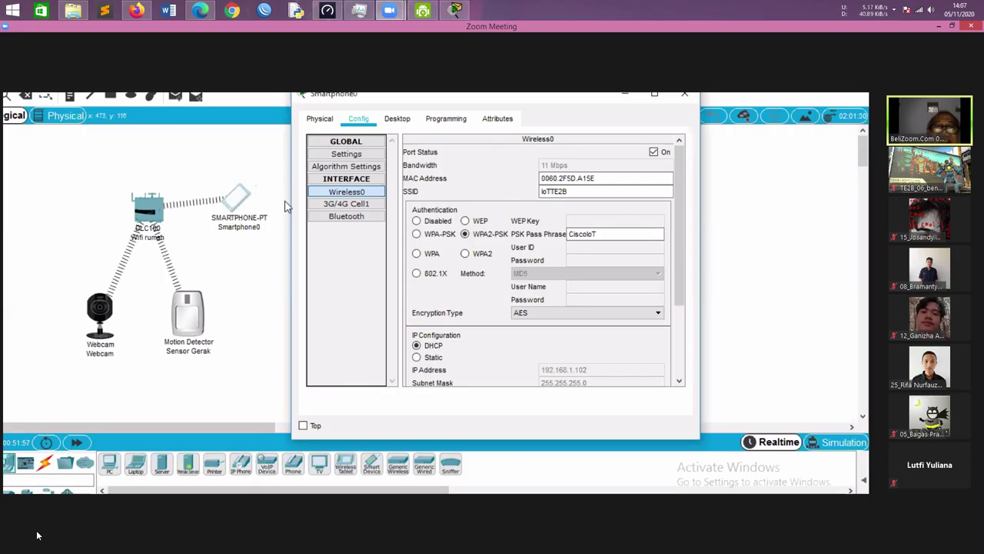
Launch the IoT Monitor app from Smartphone0's desktop
click(396, 121)
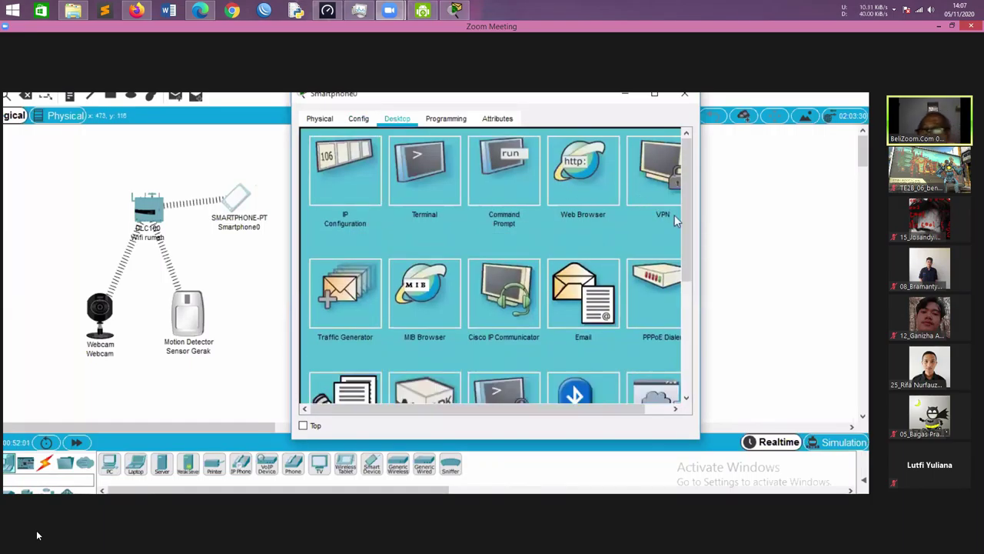
drag(688, 228, 695, 271)
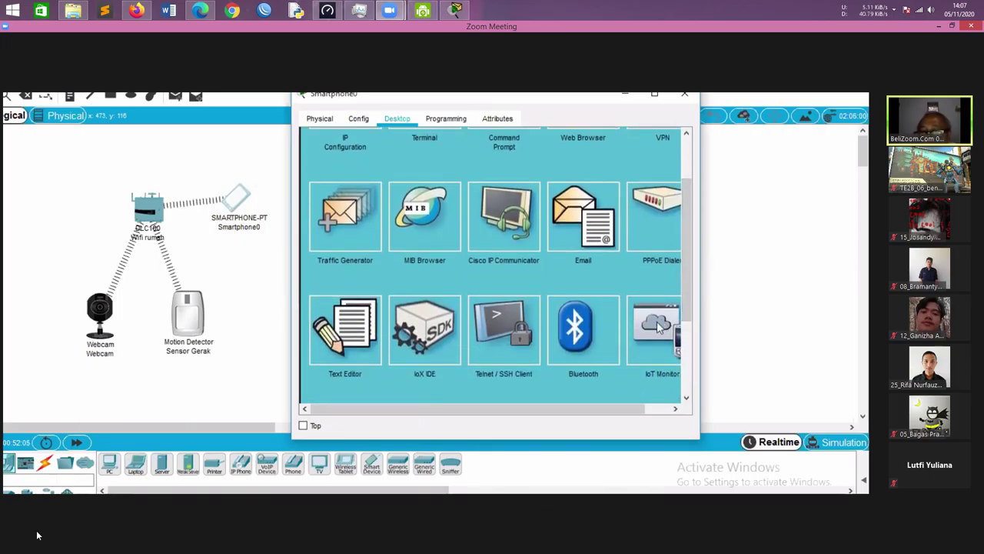
click(659, 327)
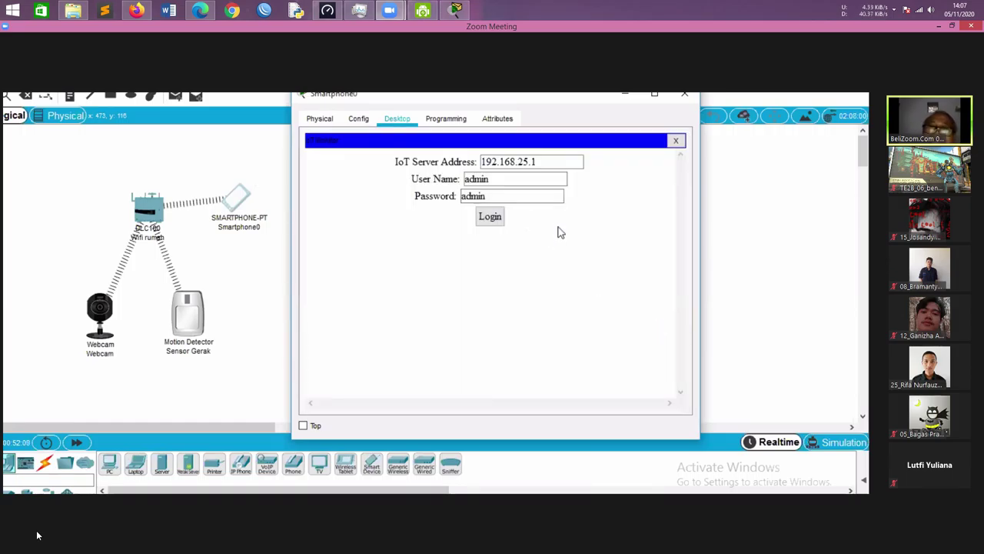
Correct the IoT server address to 192.168.1.1, replace the password, and log in
click(528, 162)
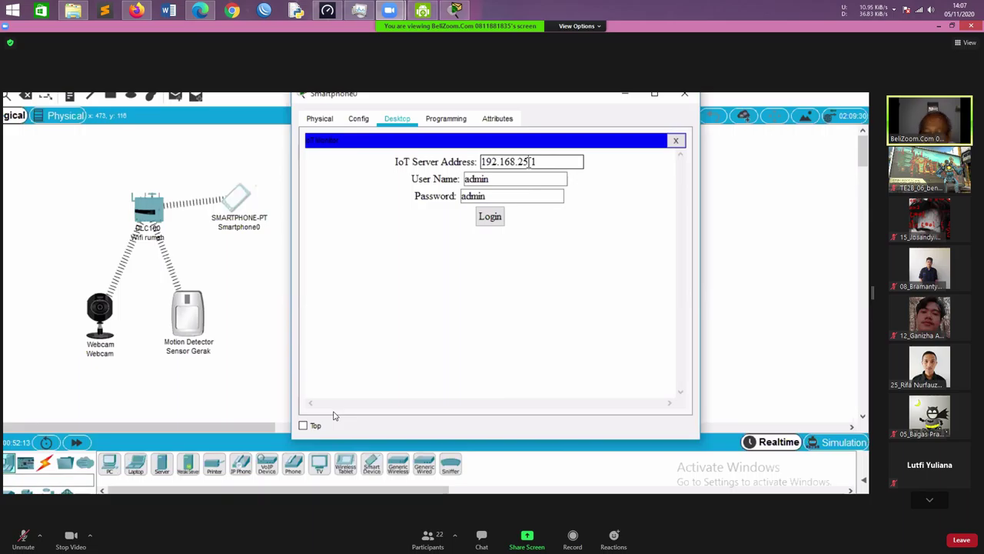
key(BackSpace)
key(BackSpace)
text(.1)
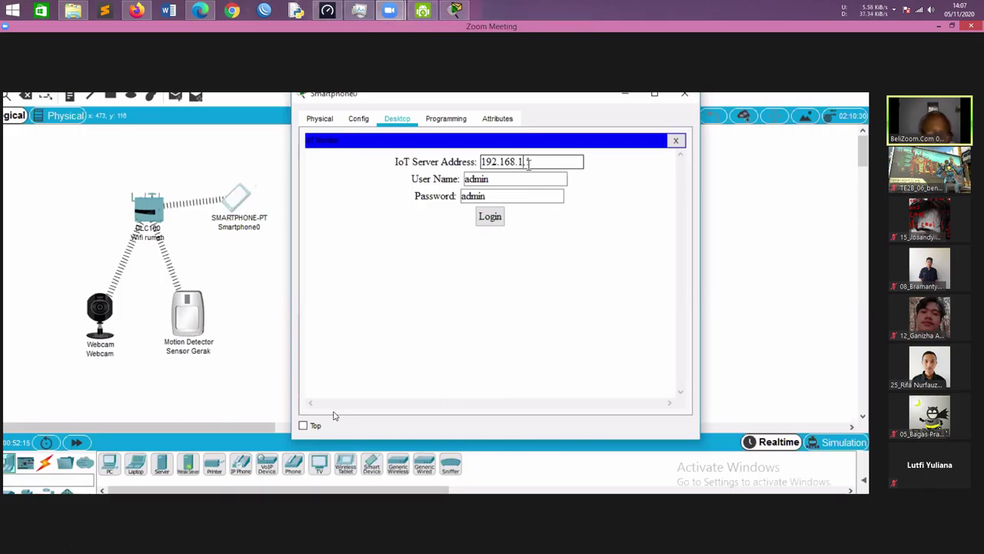
key(Tab)
key(Tab)
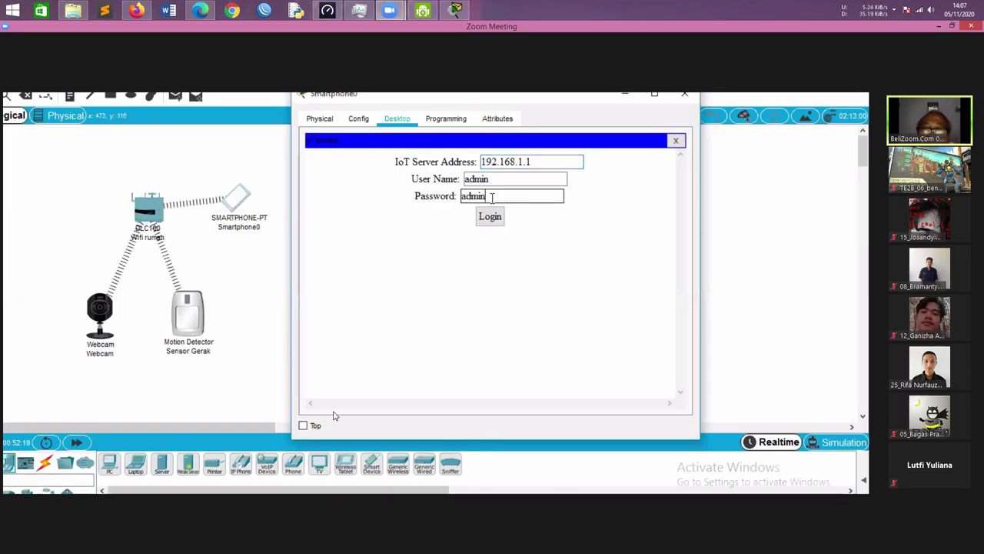
key(BackSpace)
key(BackSpace)
key(BackSpace)
key(BackSpace)
key(BackSpace)
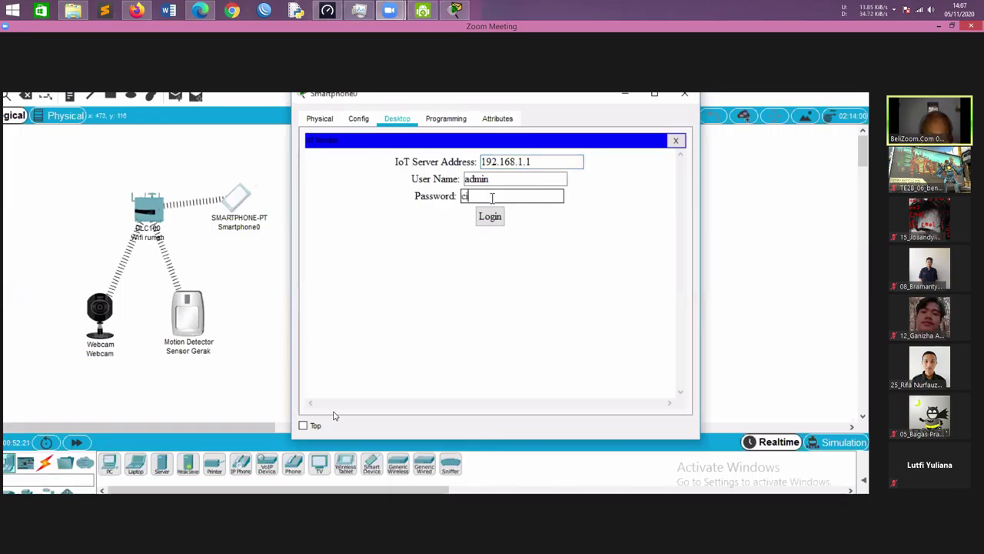
text(cisco)
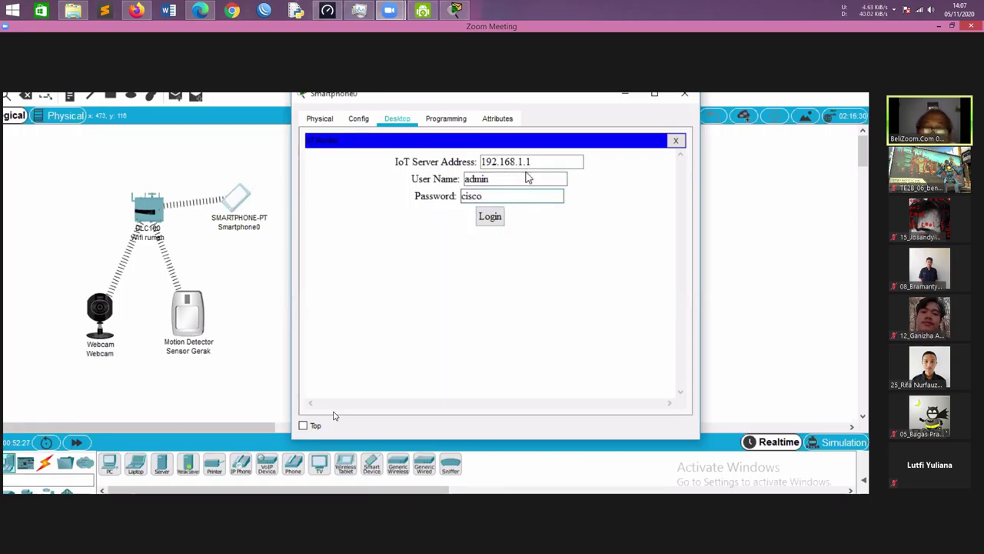
click(496, 219)
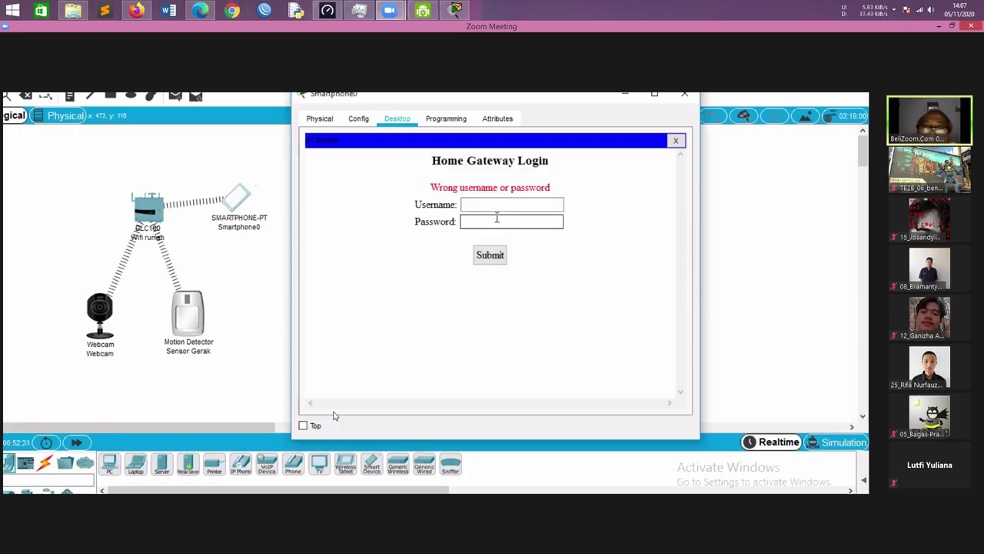
Sign in to the home gateway with the gateway username and password, confirming the login
click(497, 202)
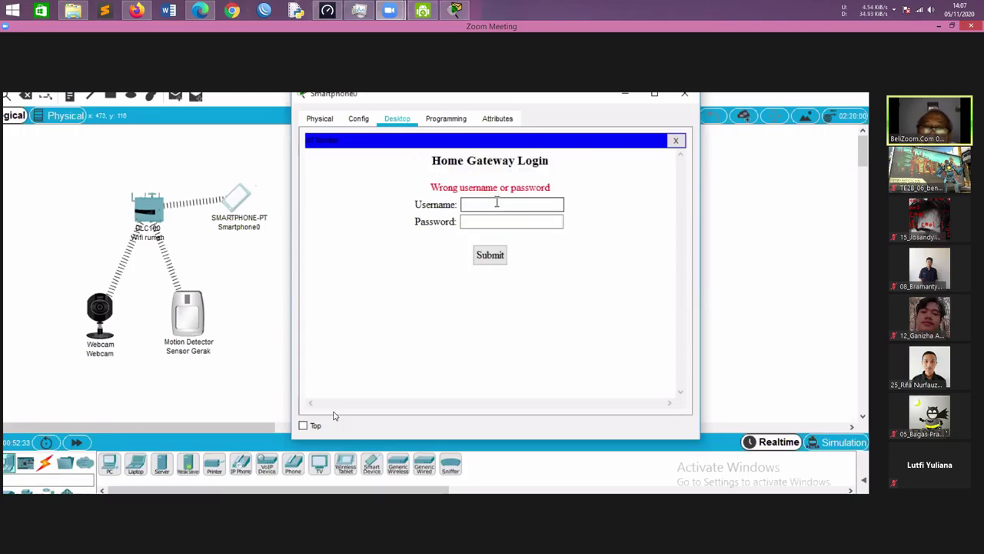
text(admin)
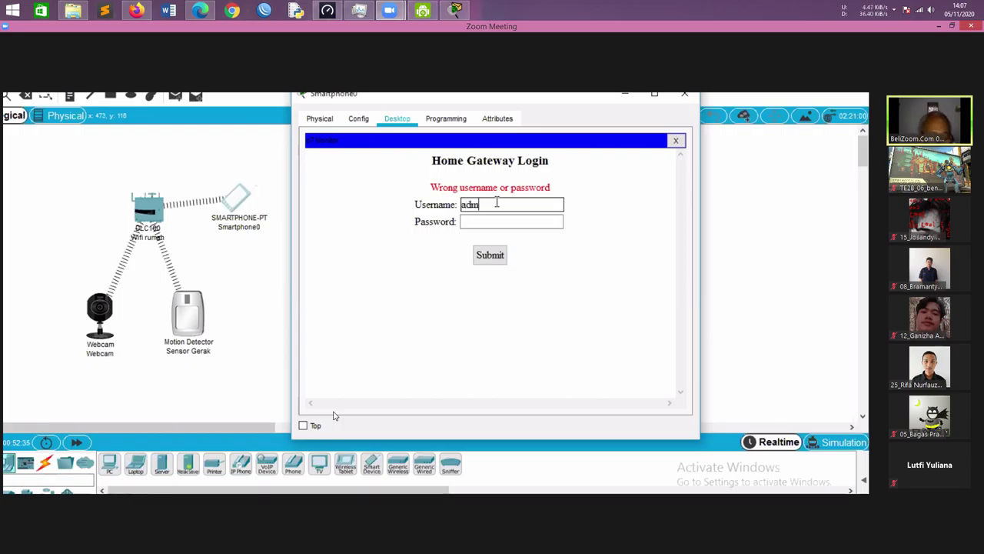
click(494, 222)
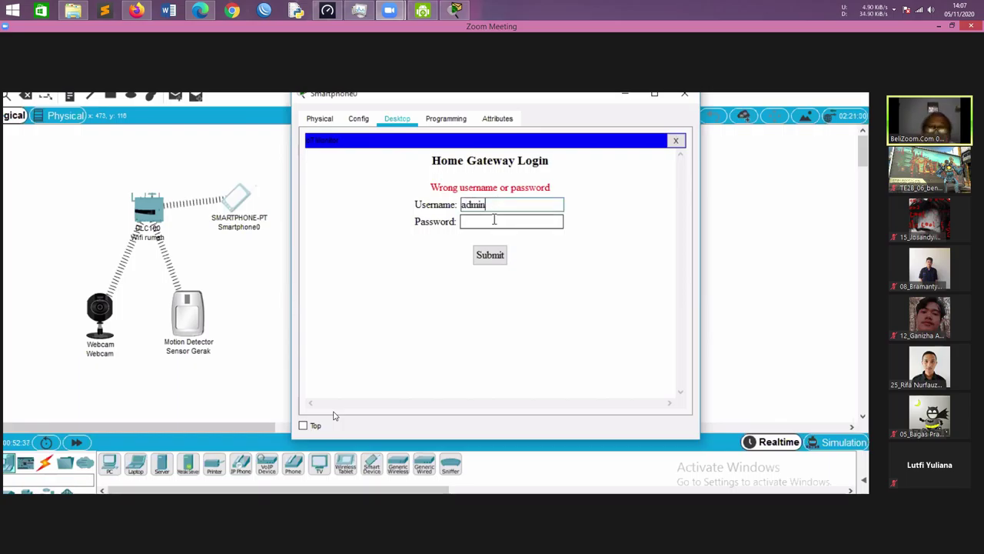
text(admin)
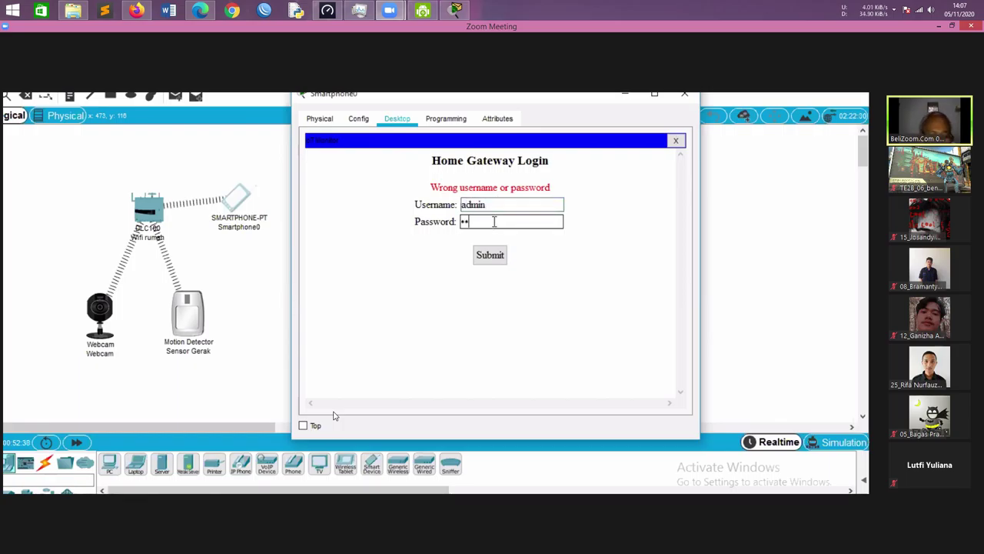
click(496, 254)
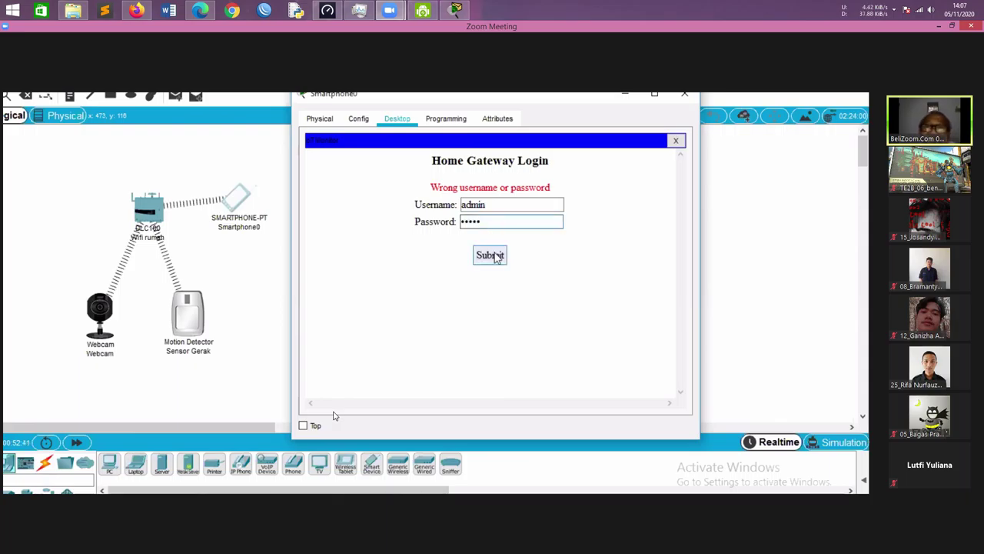
click(496, 256)
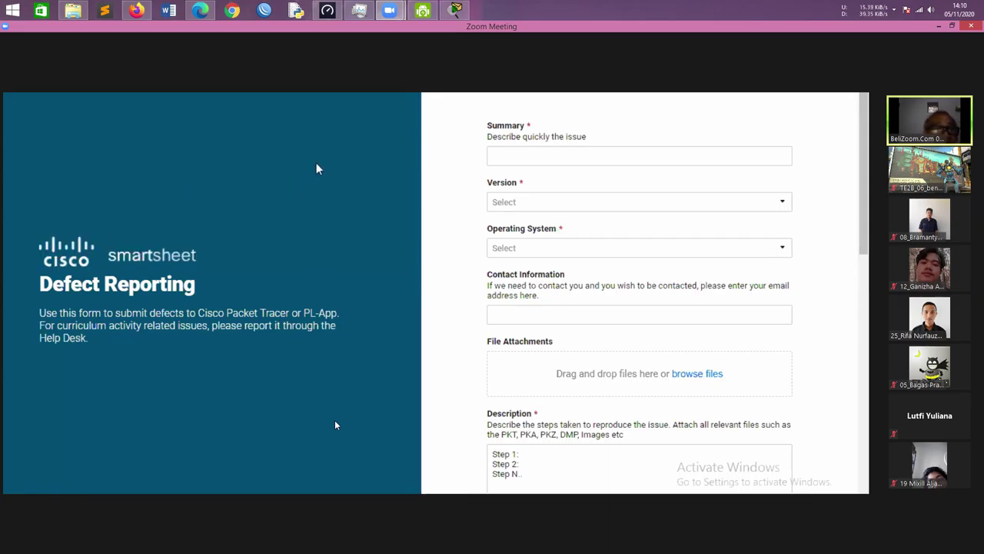
Toggle your microphone on and off twice, leaving it muted
click(23, 537)
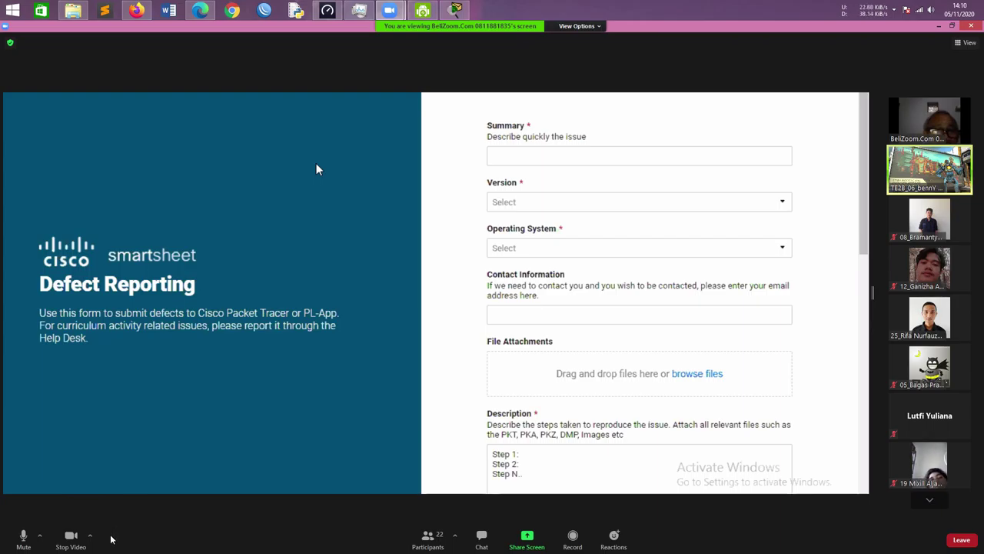
click(23, 536)
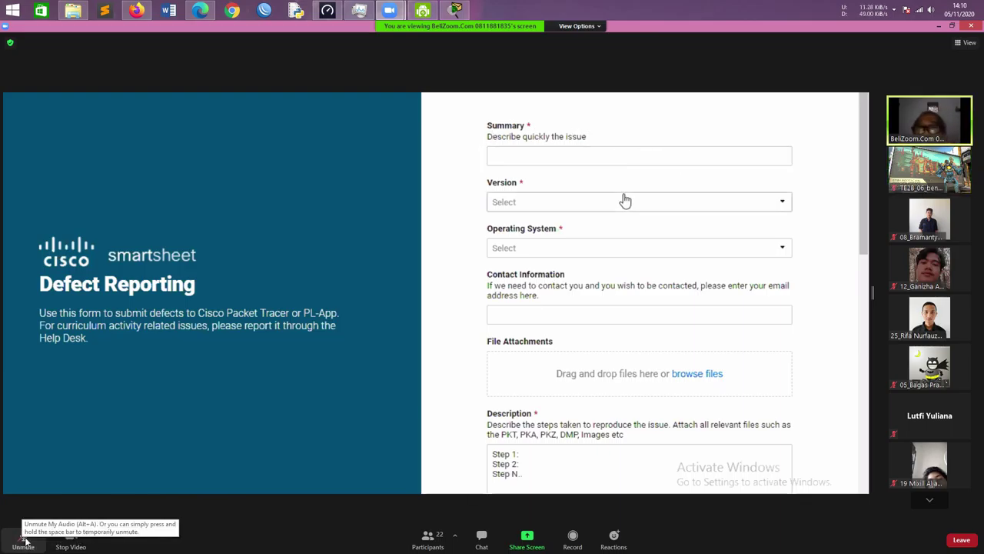
click(23, 536)
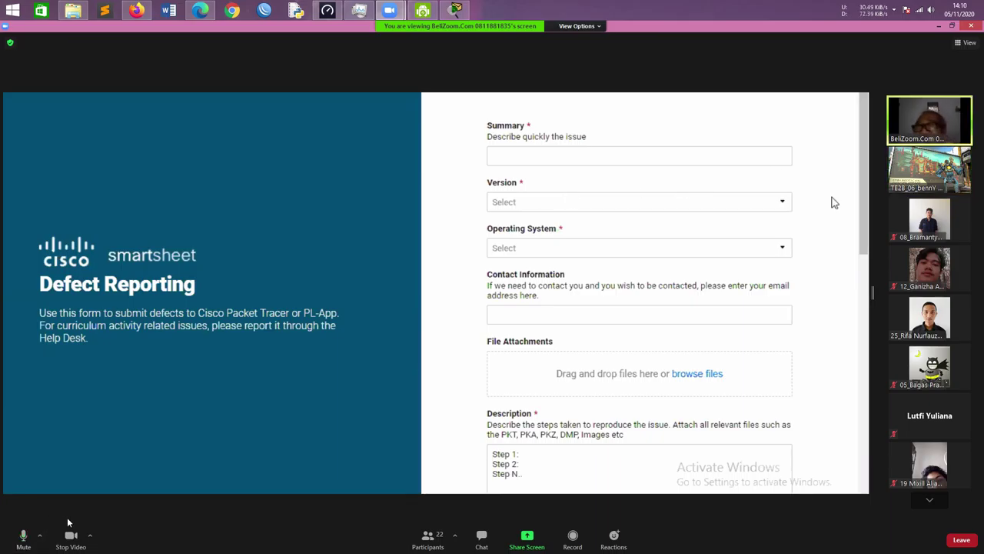
click(41, 532)
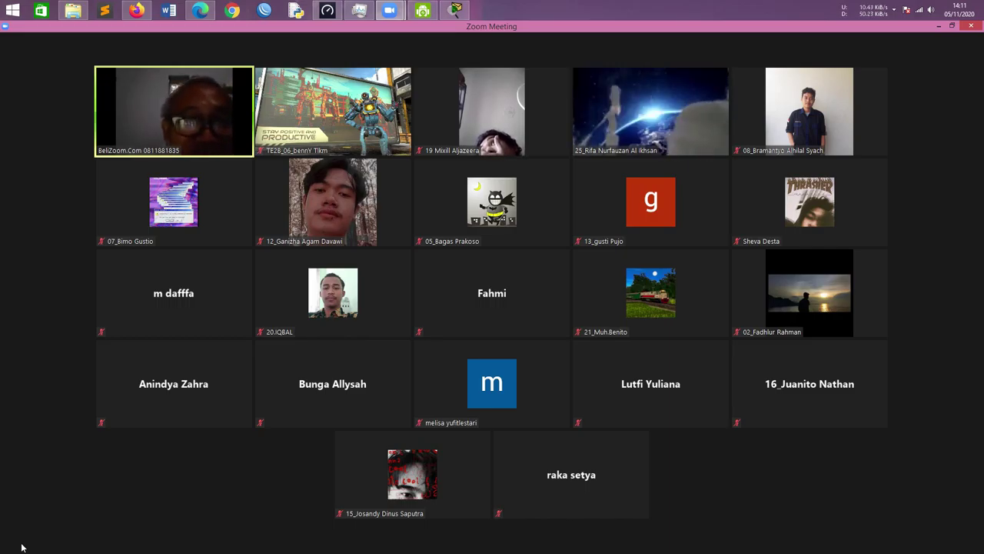
Set the GeForce Experience overlay's recording microphone to Always on, then close the overlay
mouse_move(46, 545)
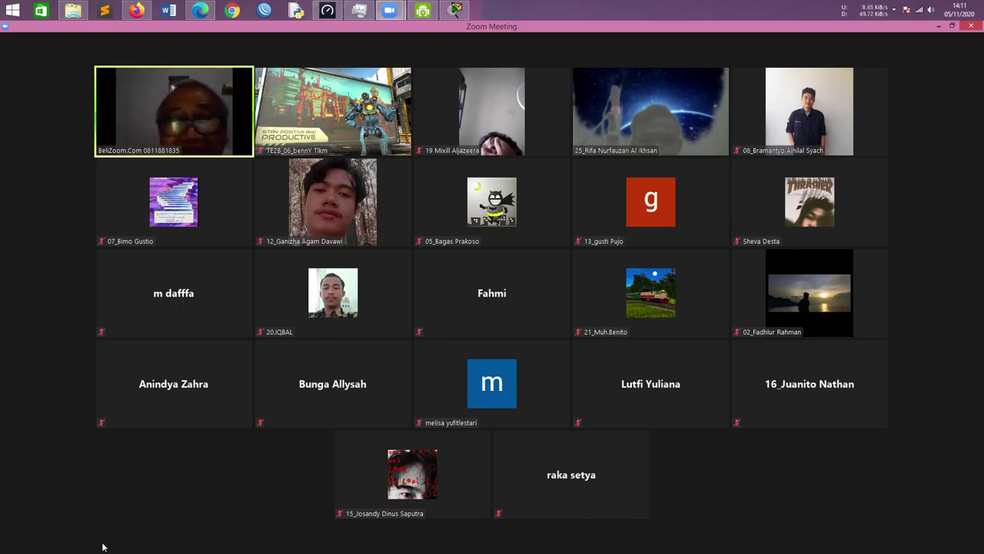
mouse_move(102, 546)
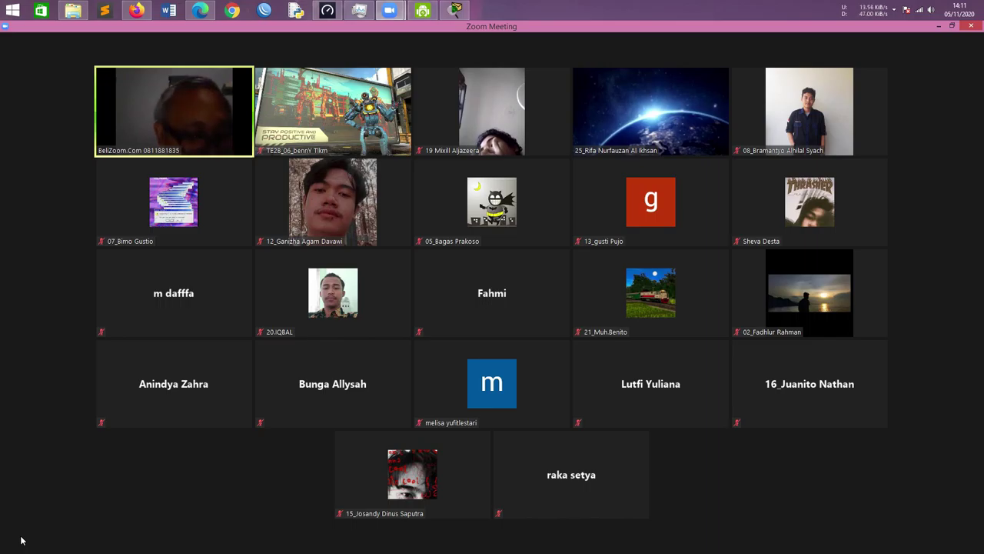
key(alt+z)
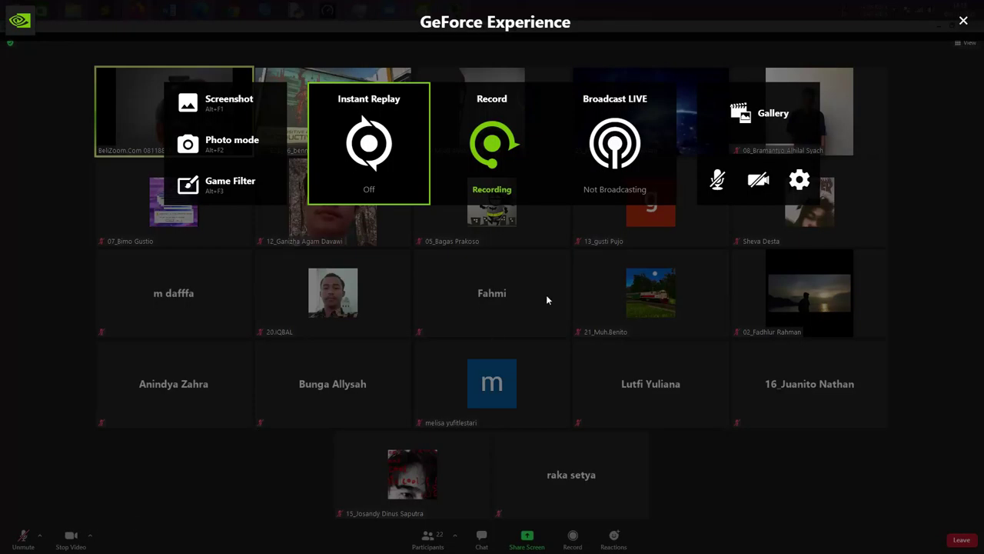
click(717, 179)
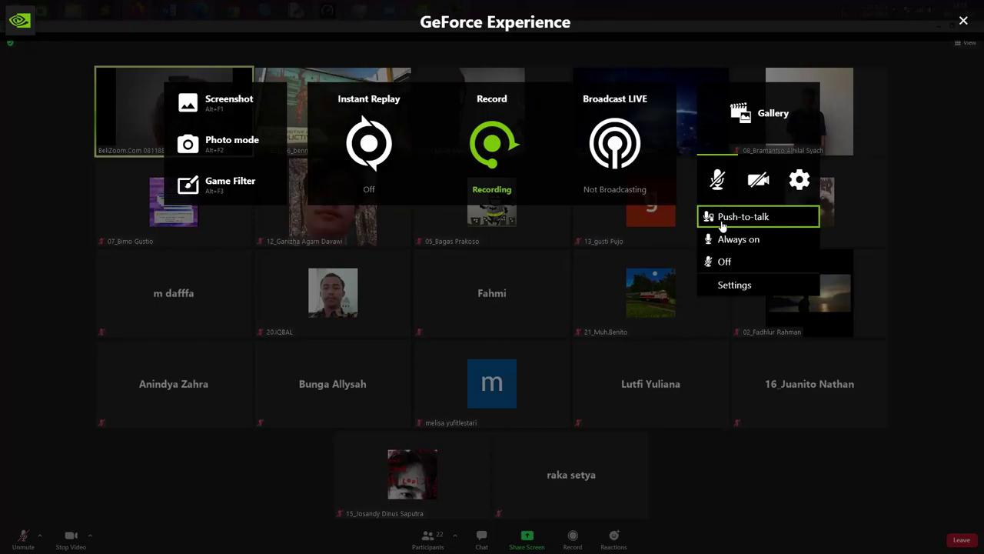
click(729, 239)
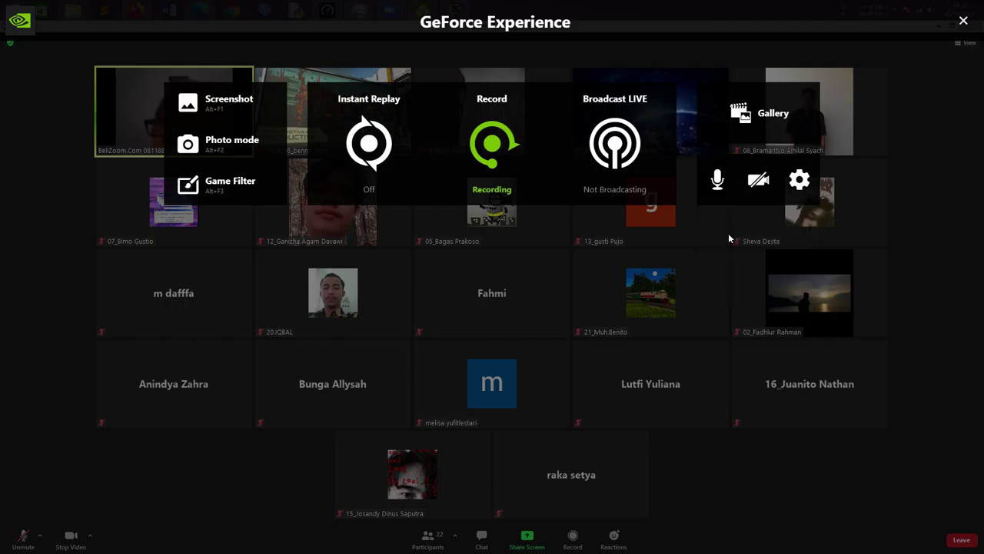
key(alt+z)
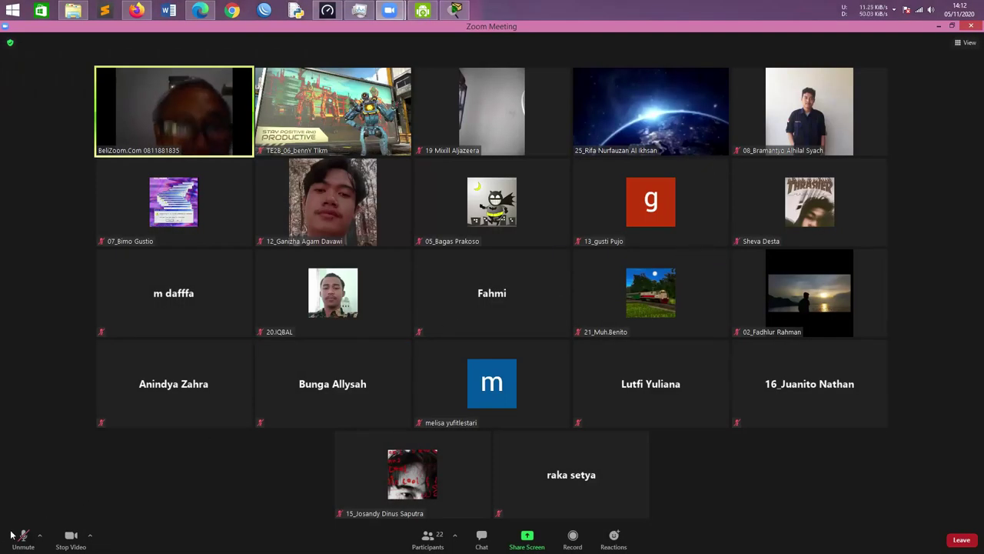
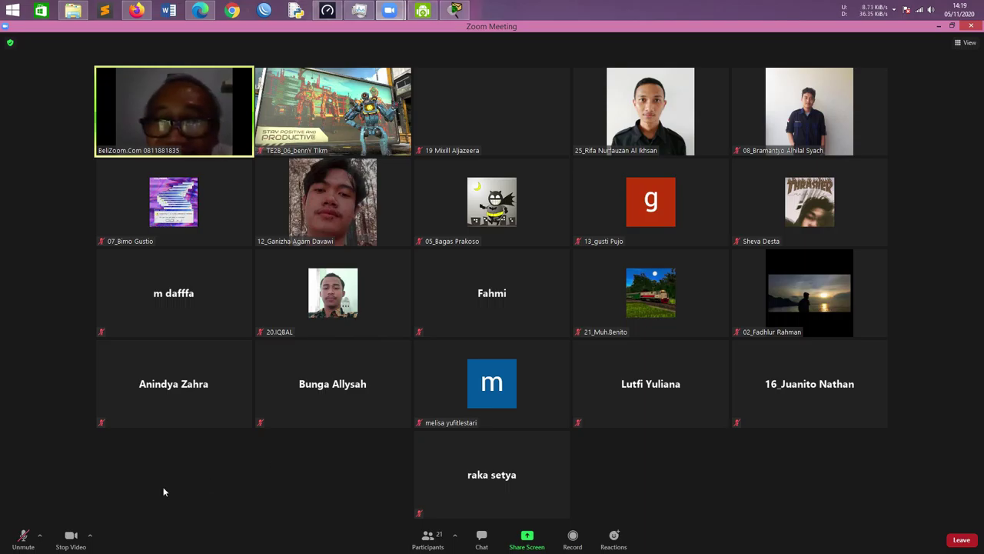
Check the mic by unmuting and muting it, then restore the maximized Zoom meeting window
click(23, 538)
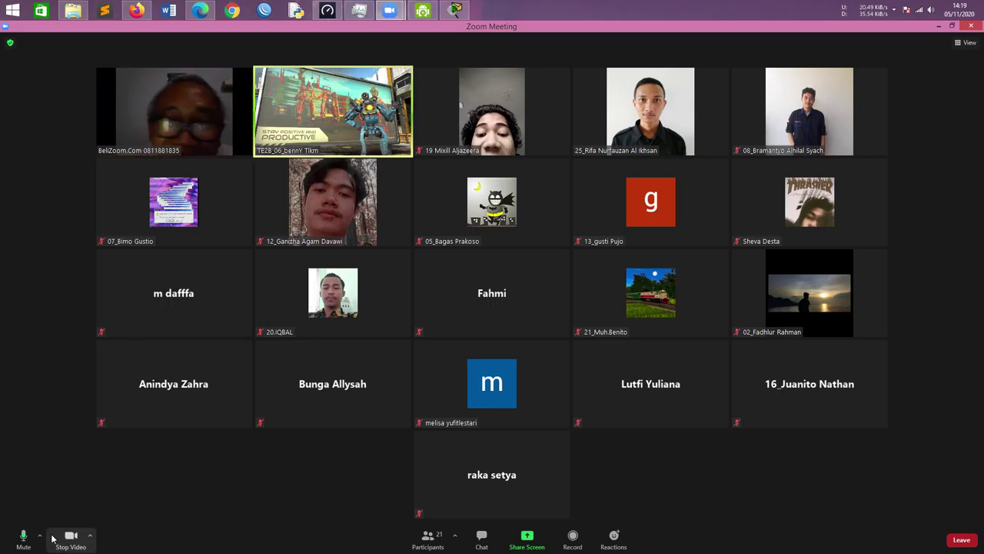
click(23, 540)
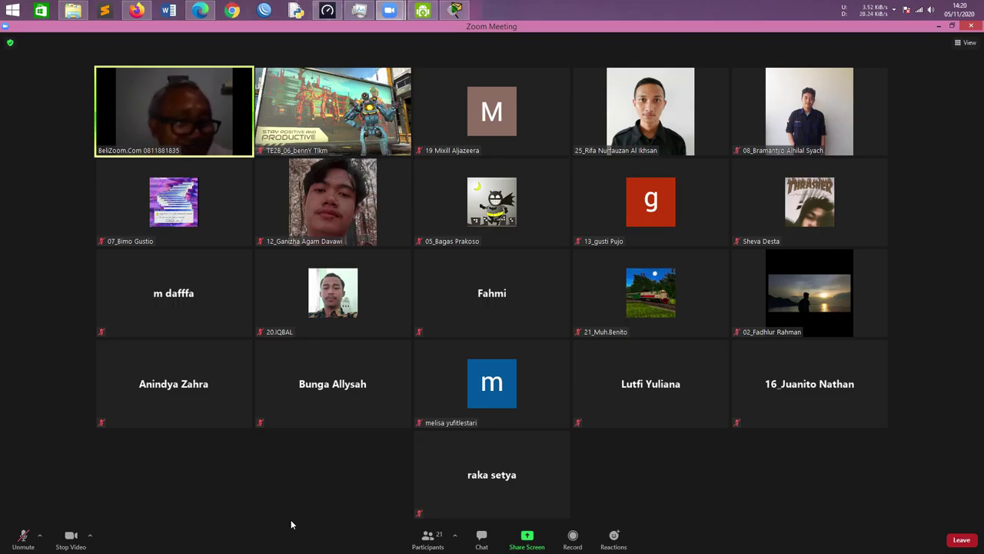
click(954, 26)
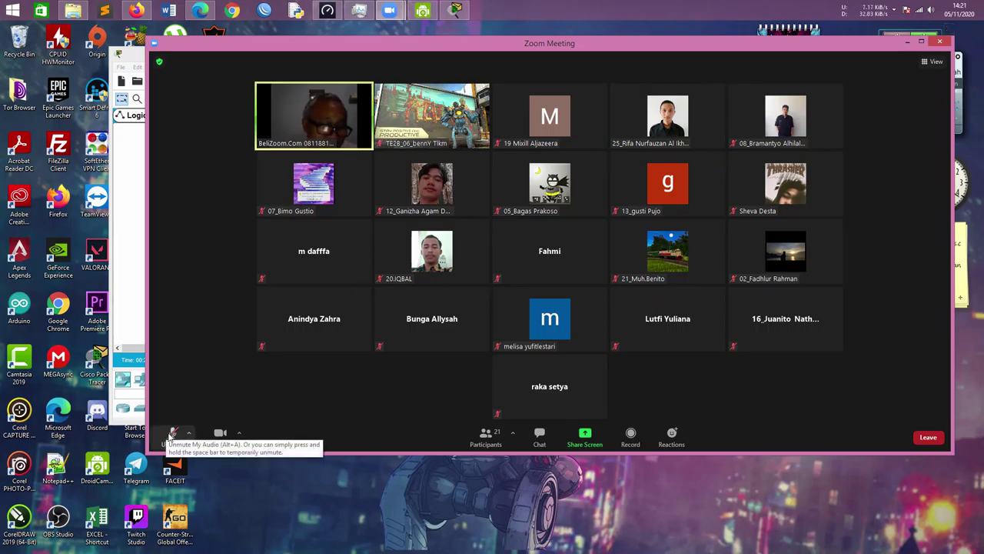
Toggle the microphone and leave it unmuted to speak
click(170, 436)
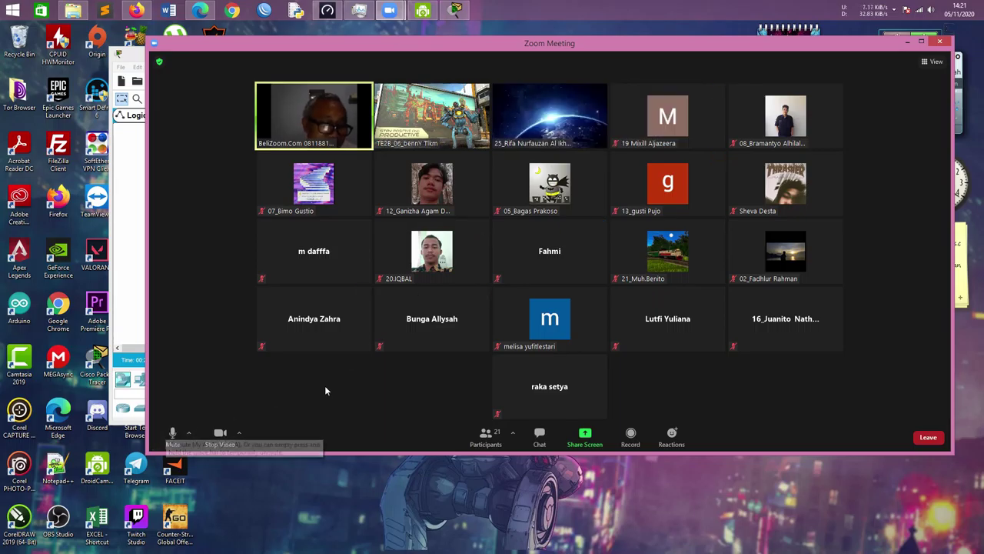
click(179, 435)
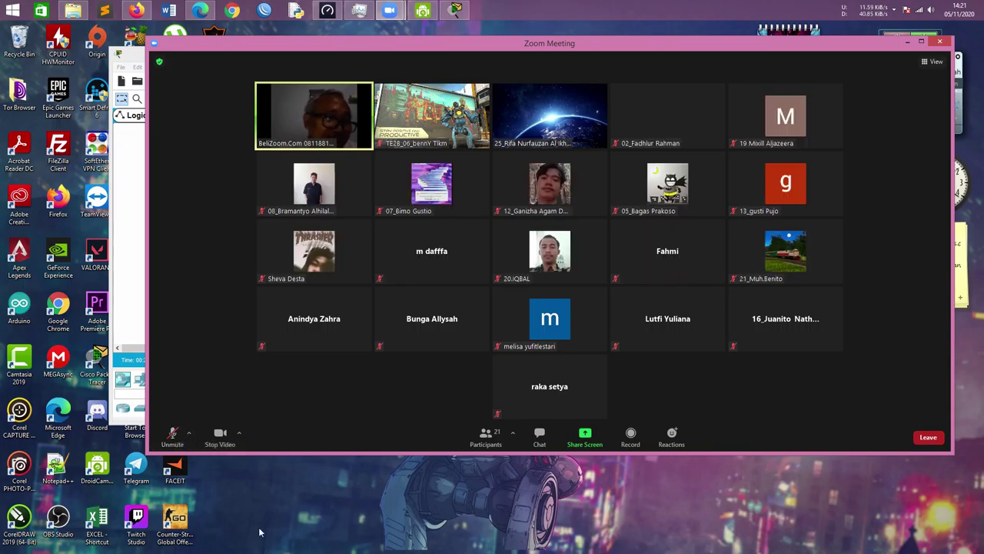
click(172, 435)
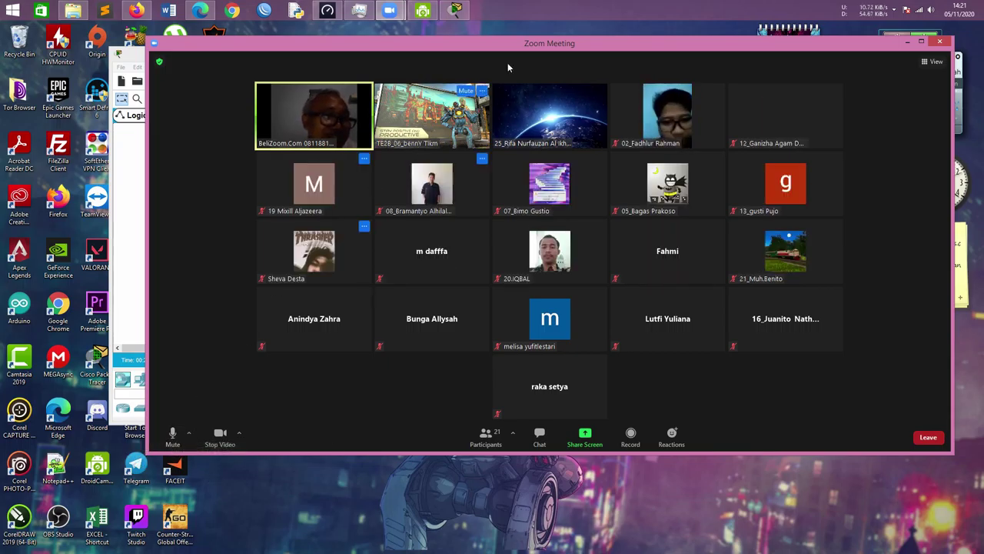
Start the DroidCam phone webcam feed over WiFi and acknowledge Zoom's meeting-ended-by-host notice
click(422, 11)
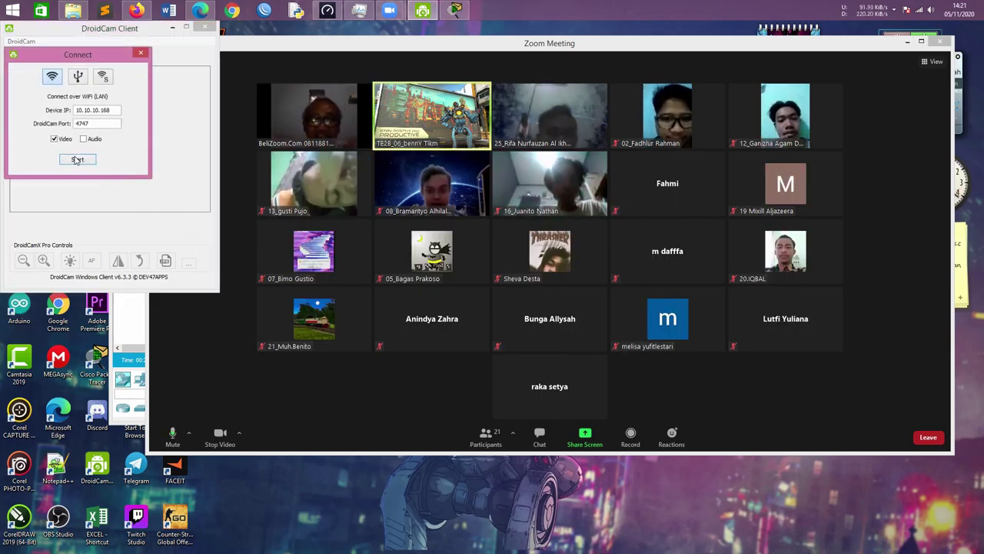
click(77, 160)
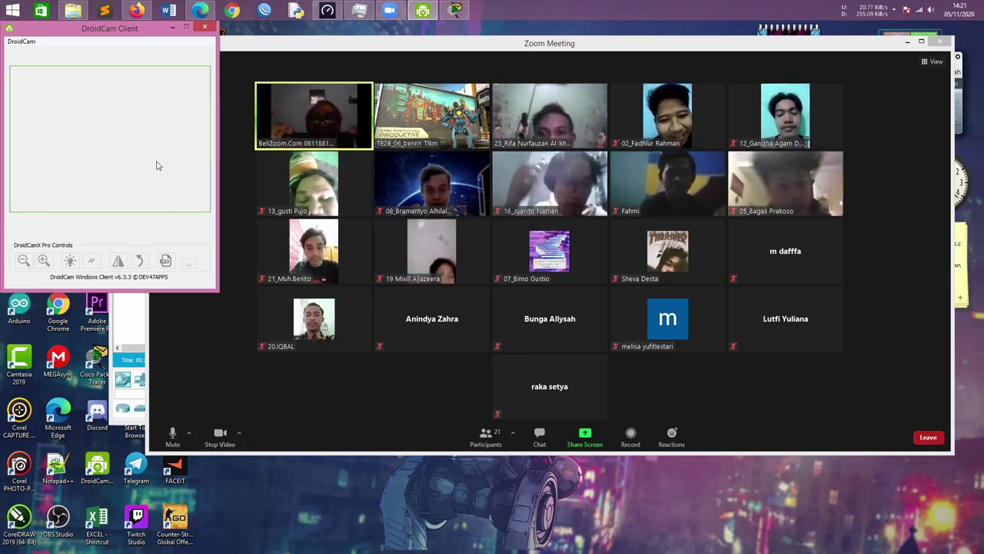
click(139, 53)
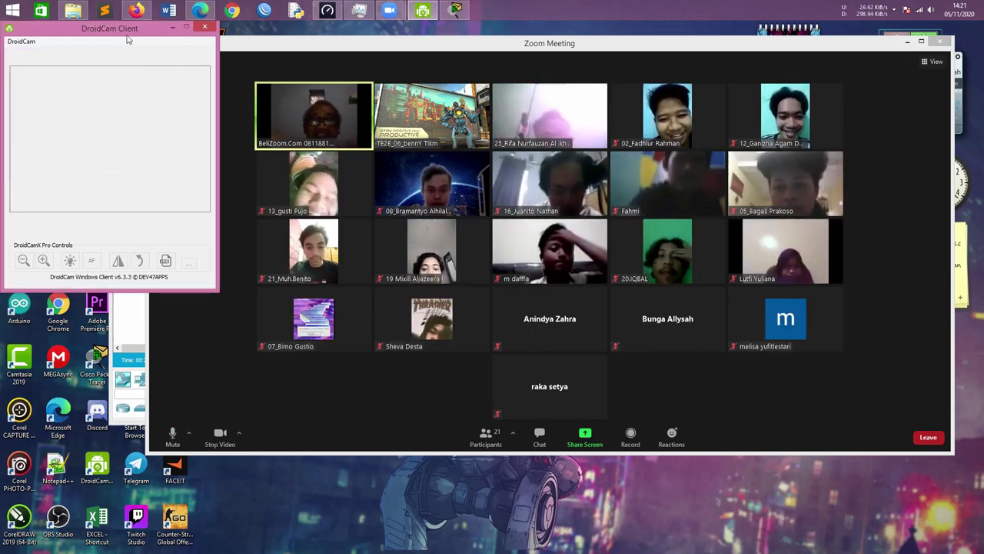
click(125, 84)
click(77, 159)
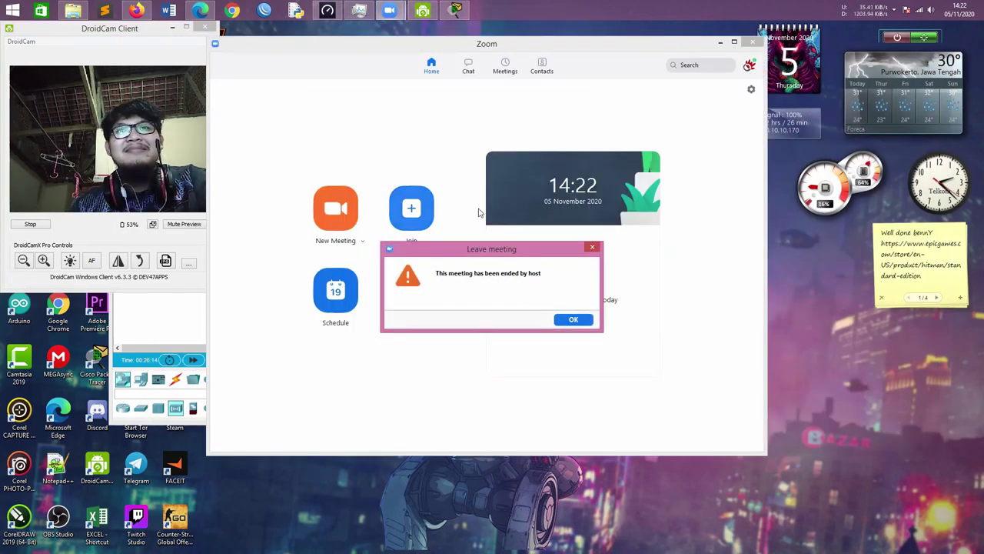
click(585, 320)
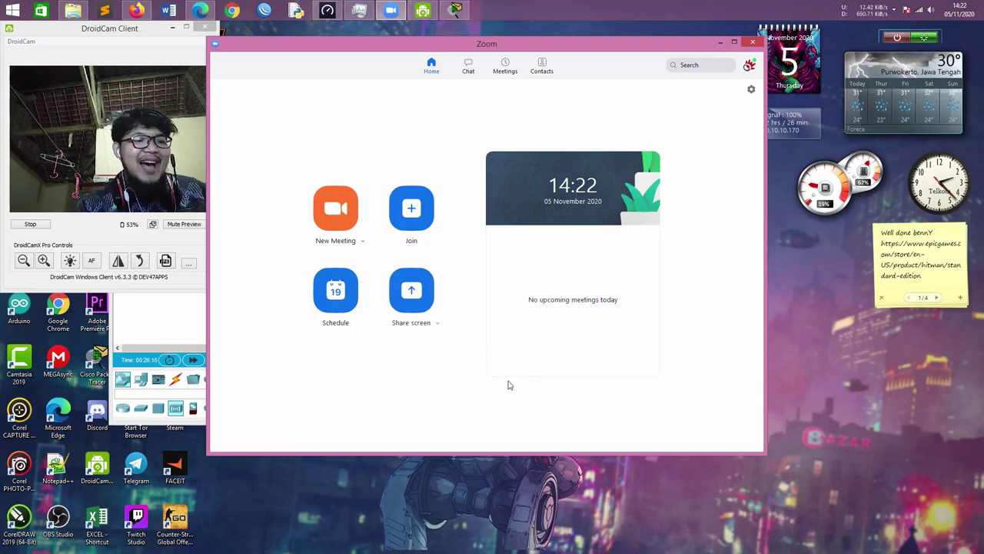